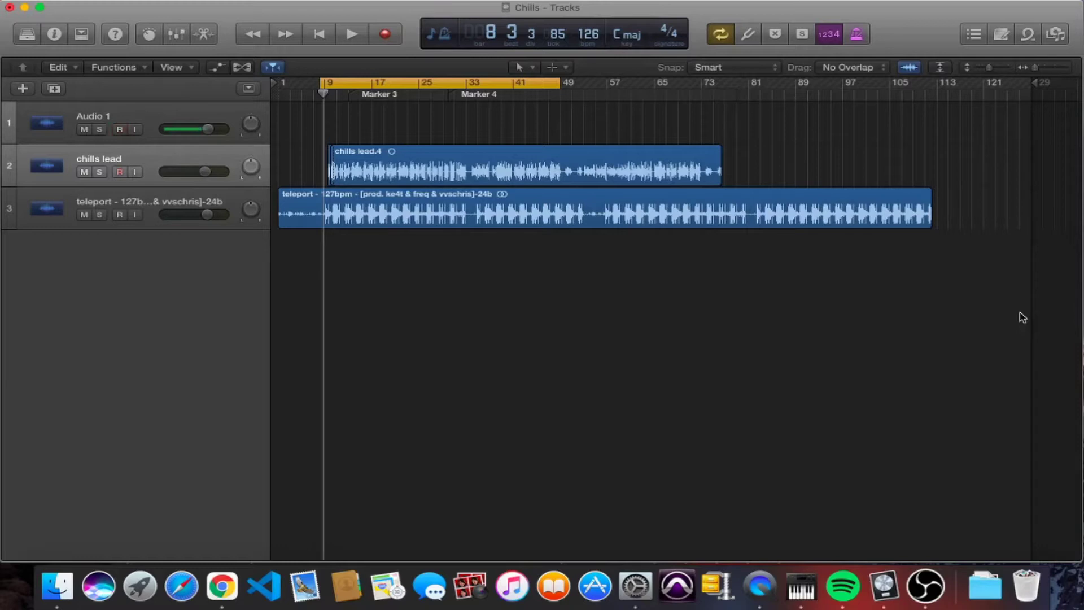
- Play back the vocal and beat from bar 8 to about bar 21
key("space")
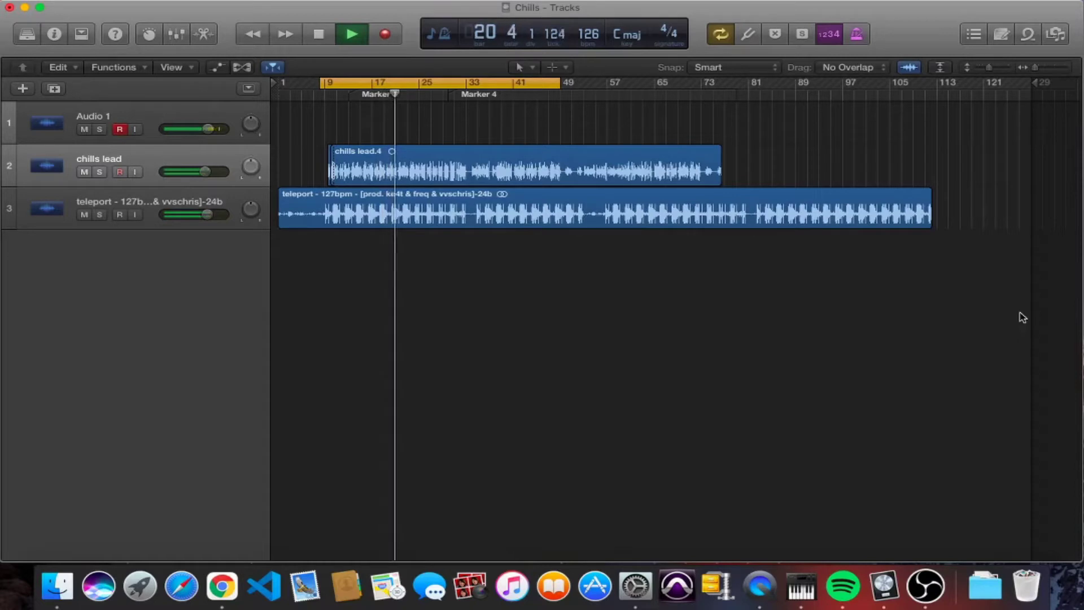
key("space")
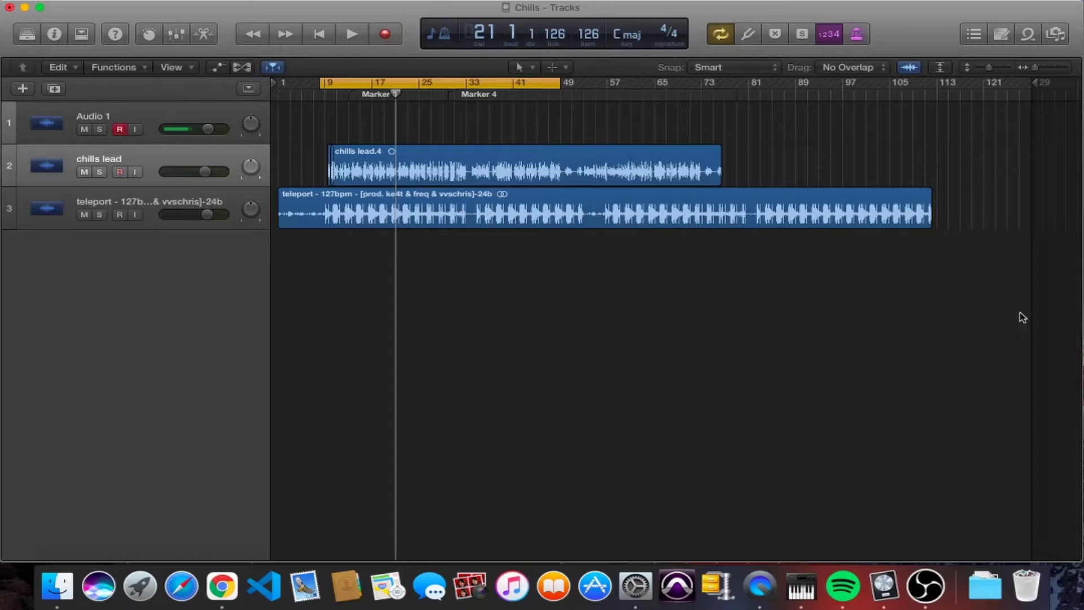
- Show the mixer and bypass every insert after Pitch Correction on the chills lead channel, from the first Channel EQ through Bitcrusher
key("x")
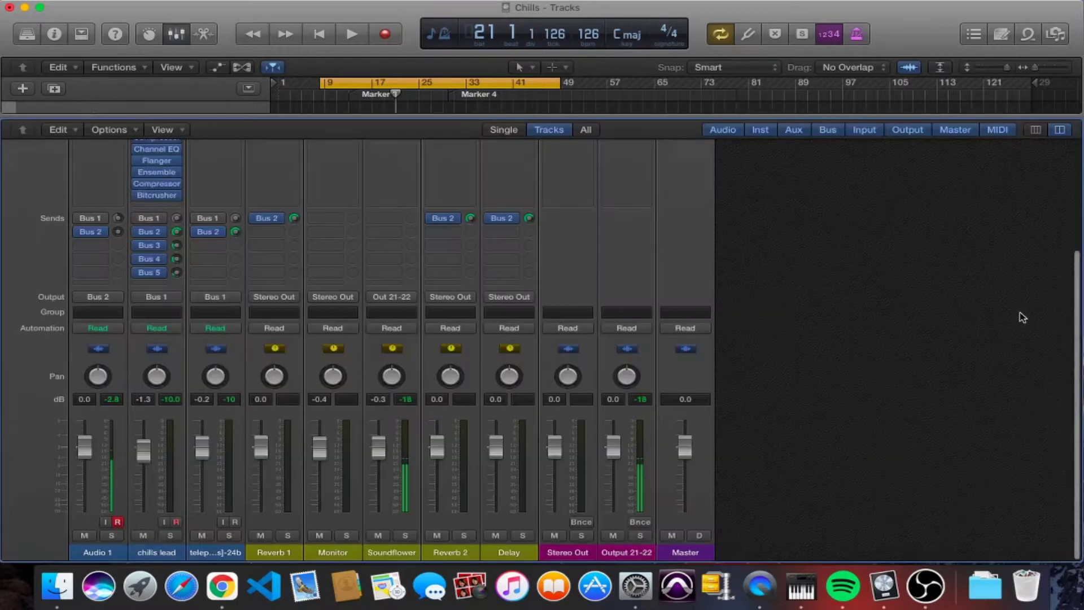
scroll(276, 395, "up", 5)
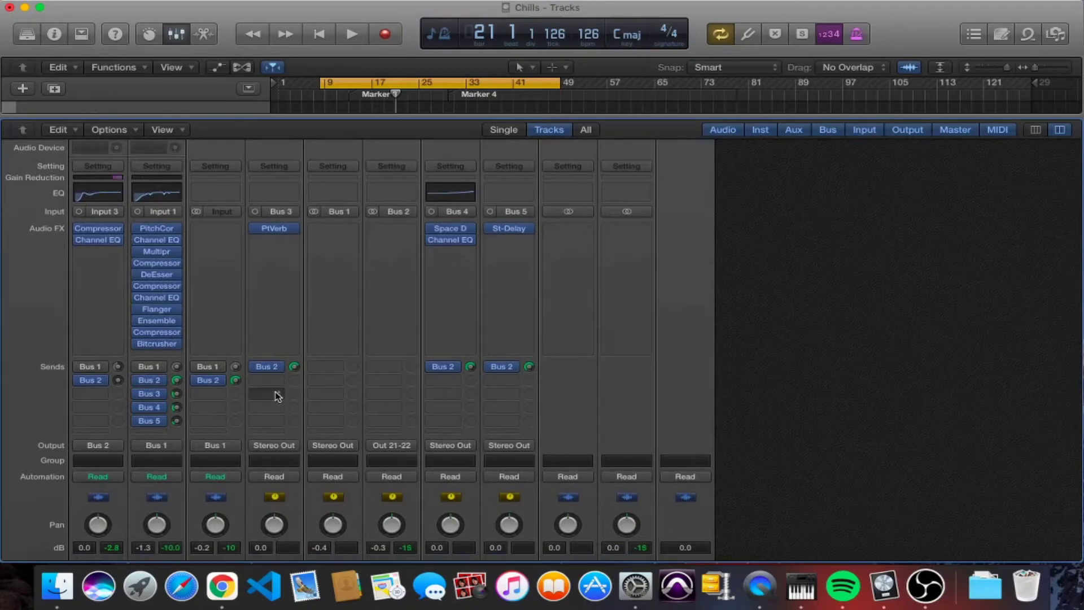
left_click(138, 240)
left_click(137, 251)
left_click(137, 263)
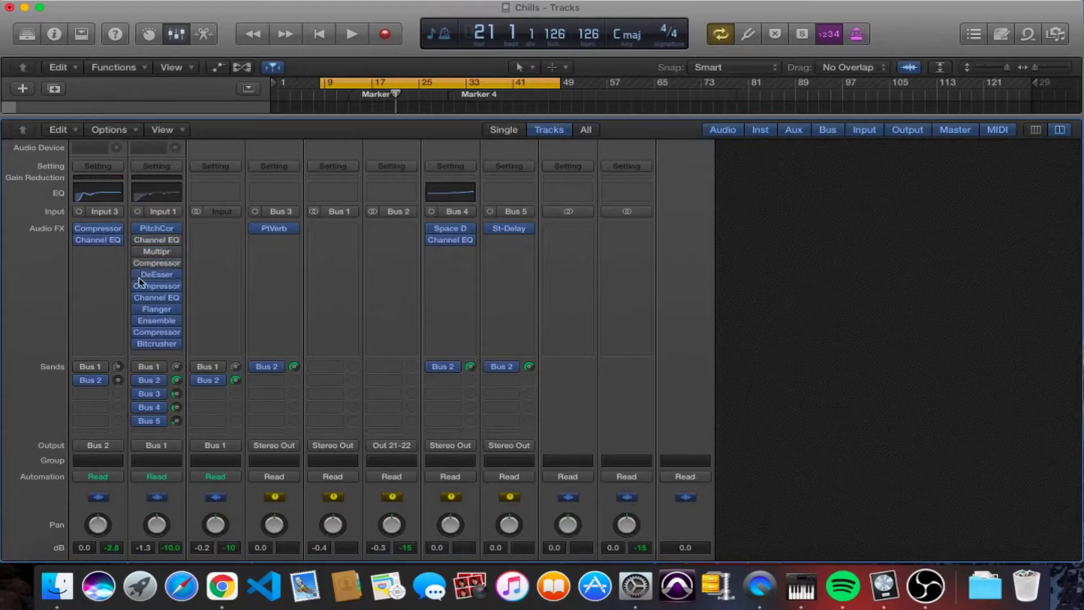
left_click(139, 276)
left_click(140, 274)
left_click(139, 275)
left_click(137, 297)
left_click(138, 309)
left_click(139, 321)
left_click(139, 332)
- Switch off the Bus 3, Bus 4 and Bus 5 sends on the chills lead channel
left_click(139, 368)
left_click(139, 421)
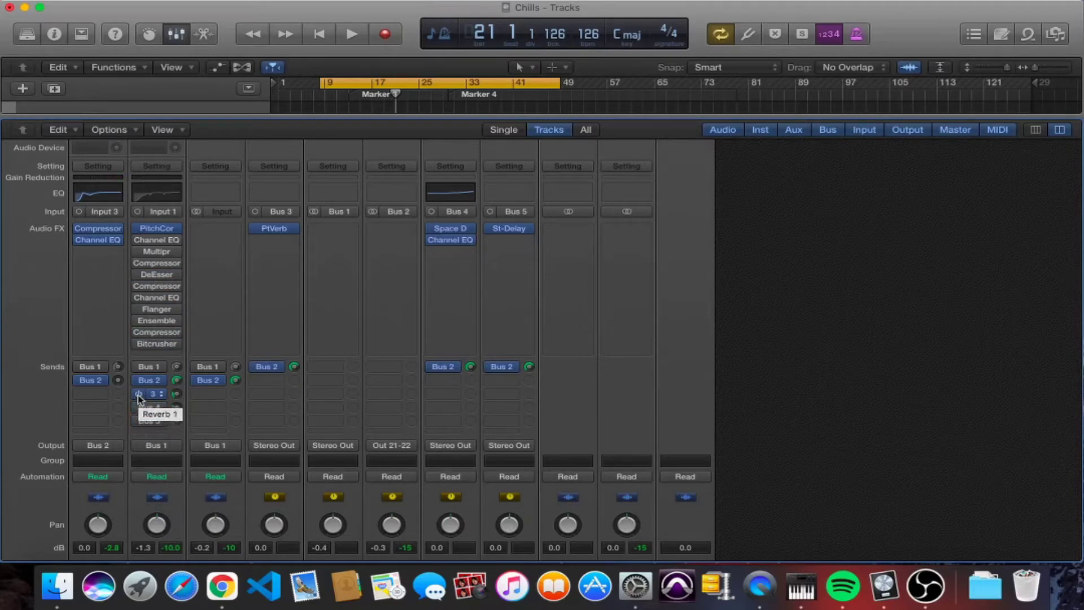
left_click(139, 408)
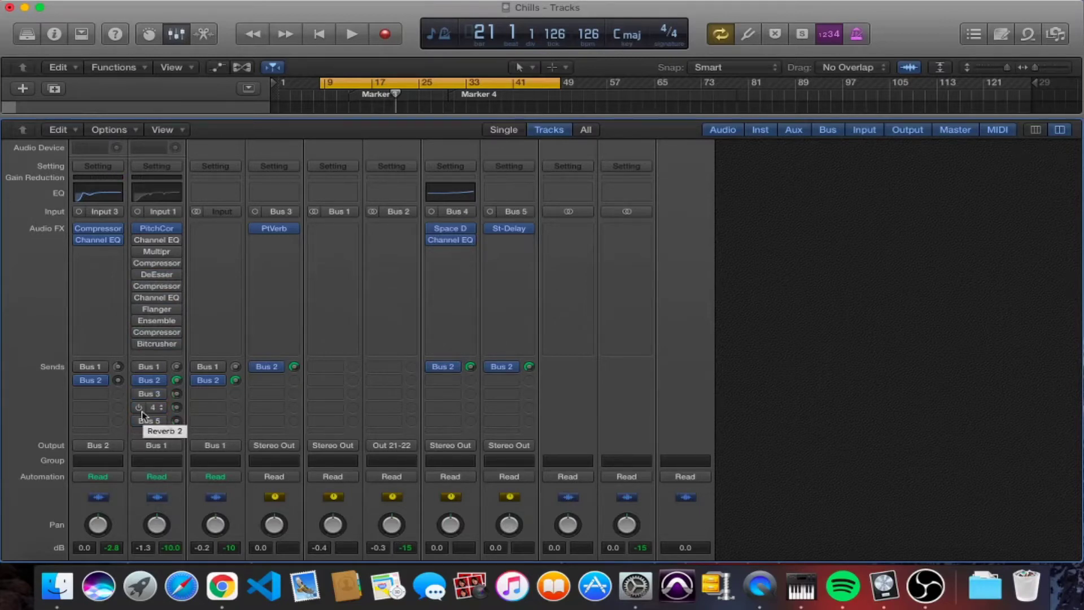
- Open the Pitch Correction plug-in on chills lead and move its window clear of the channel's inserts
scroll(141, 411, "up", 2)
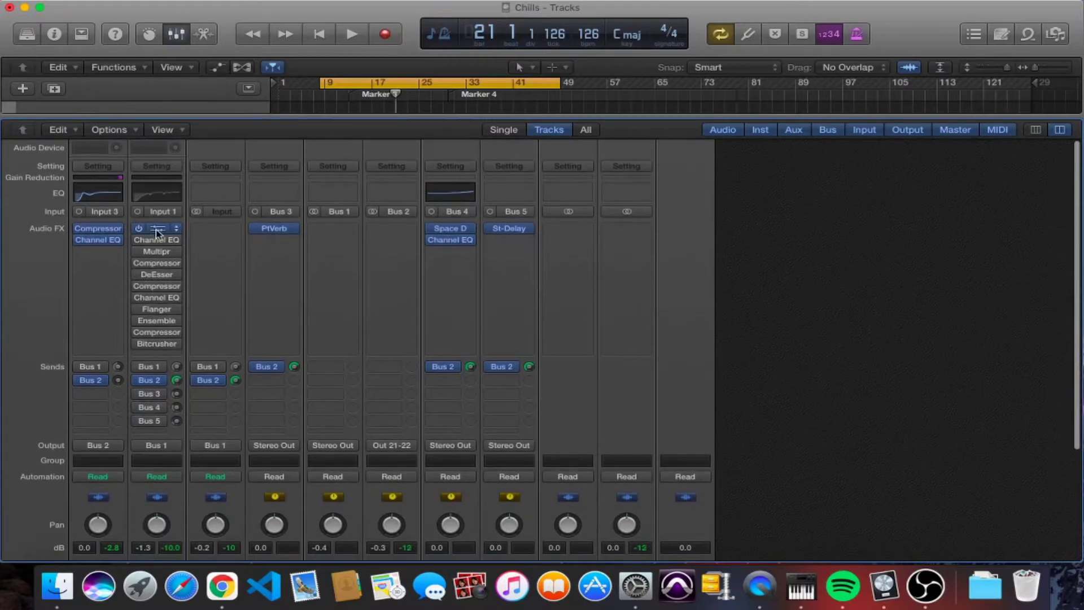
left_click(156, 229)
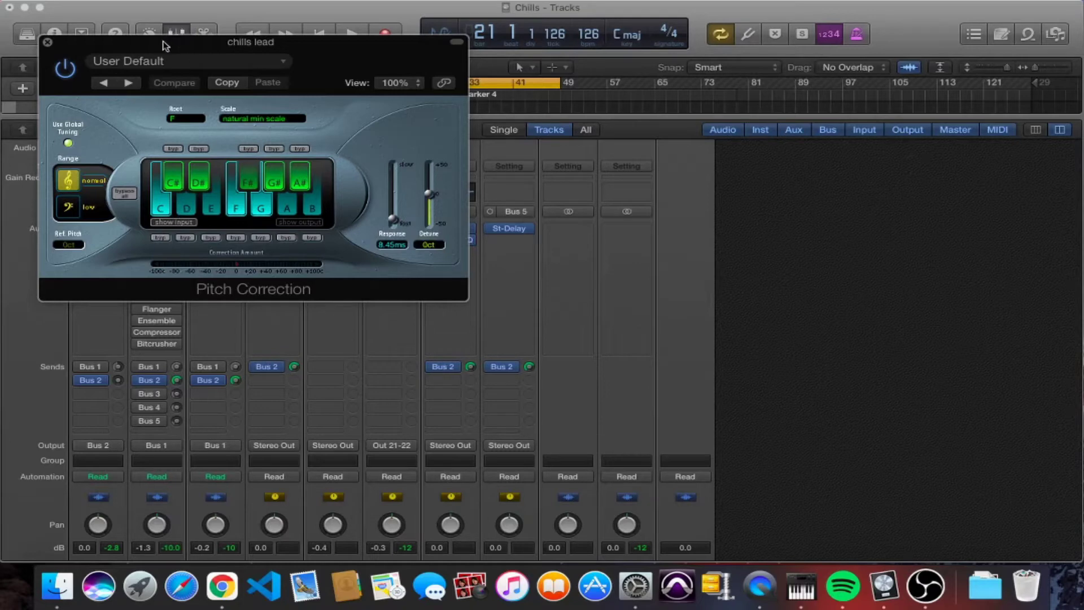
left_click_drag(164, 43, 444, 62)
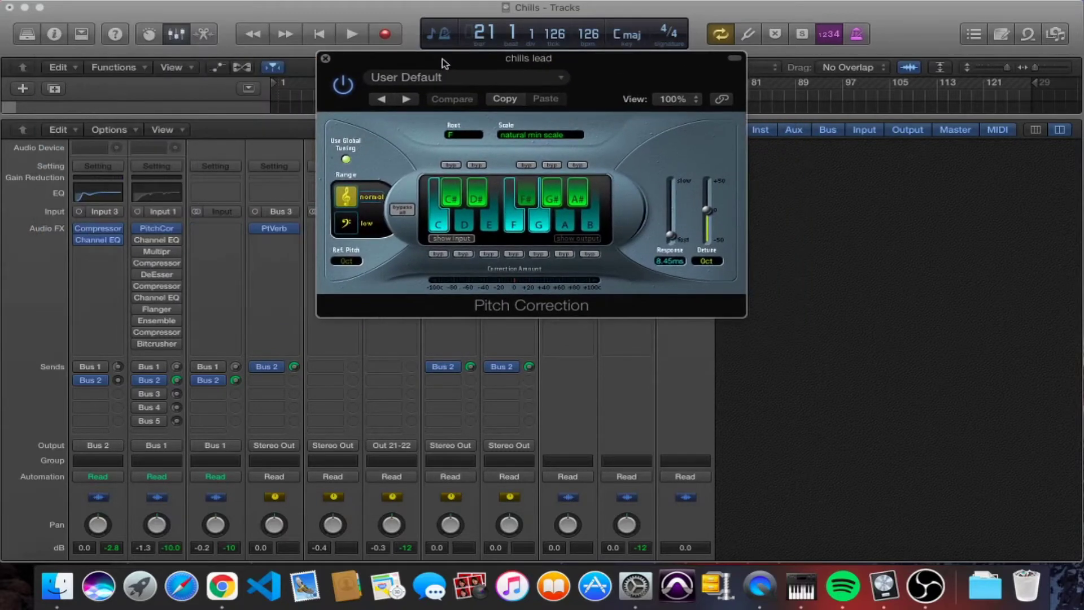
- Open the first Channel EQ on chills lead with window linking enabled, and switch the EQ on
left_click(157, 243)
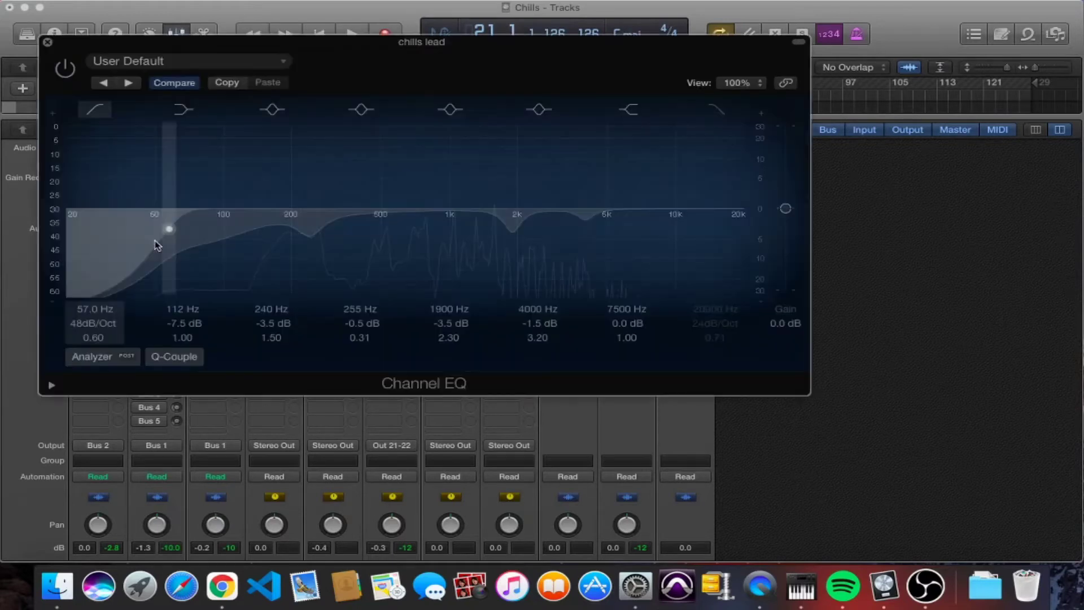
left_click(786, 86)
left_click_drag(497, 59, 672, 67)
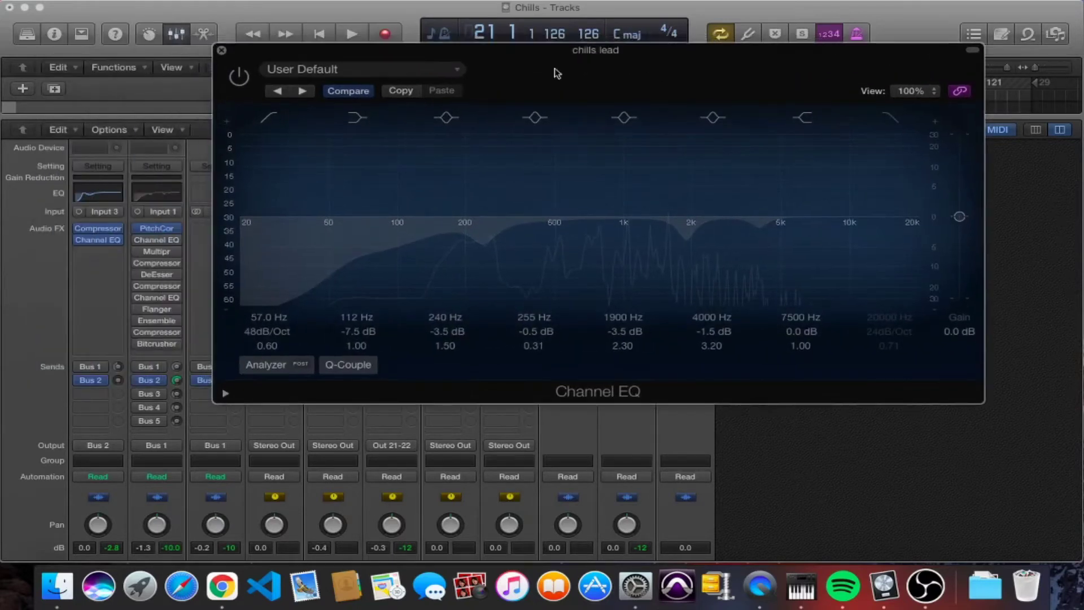
left_click(236, 79)
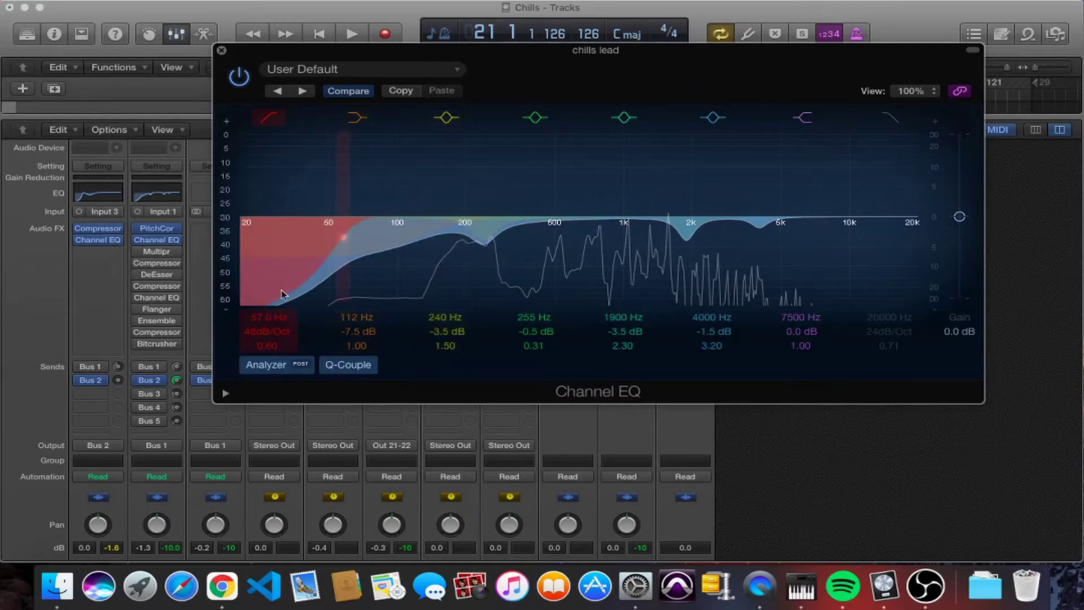
- Play the vocal and compare it with the Channel EQ bypassed and enabled, leaving the EQ on
key("space")
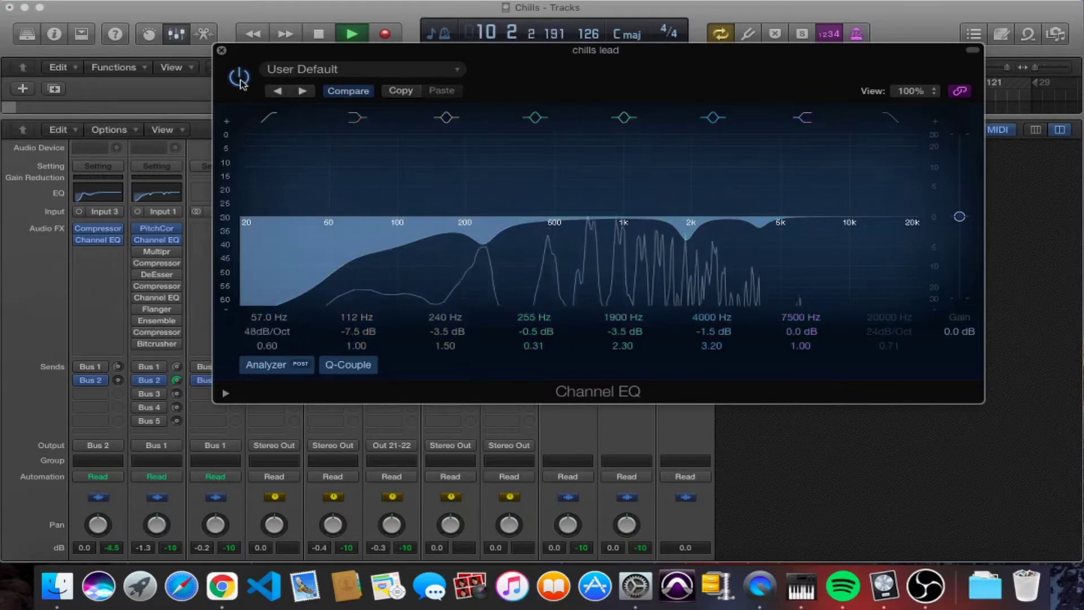
left_click(239, 79)
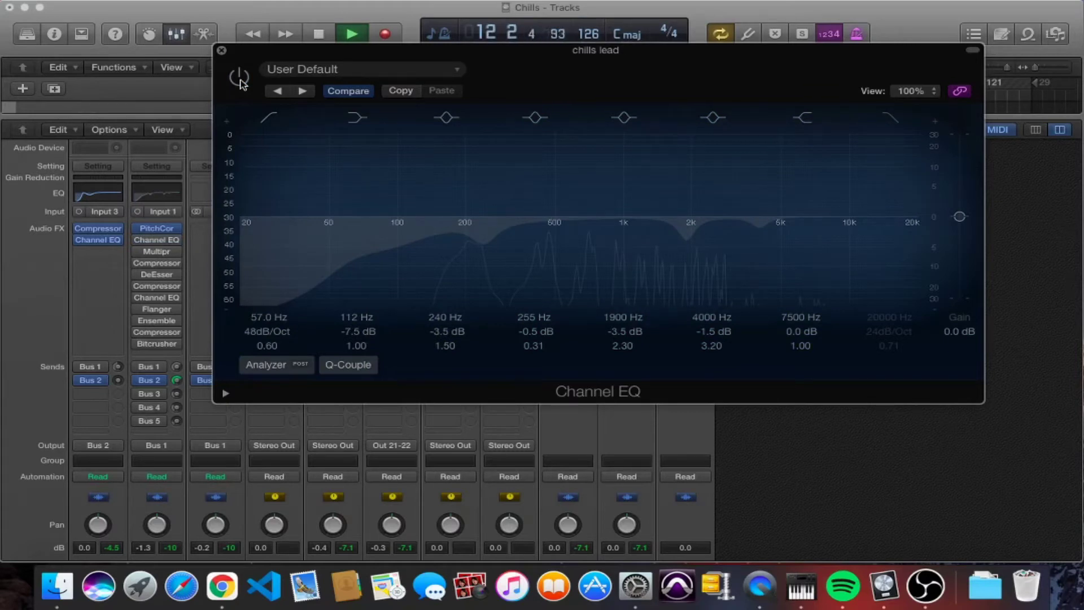
left_click(239, 79)
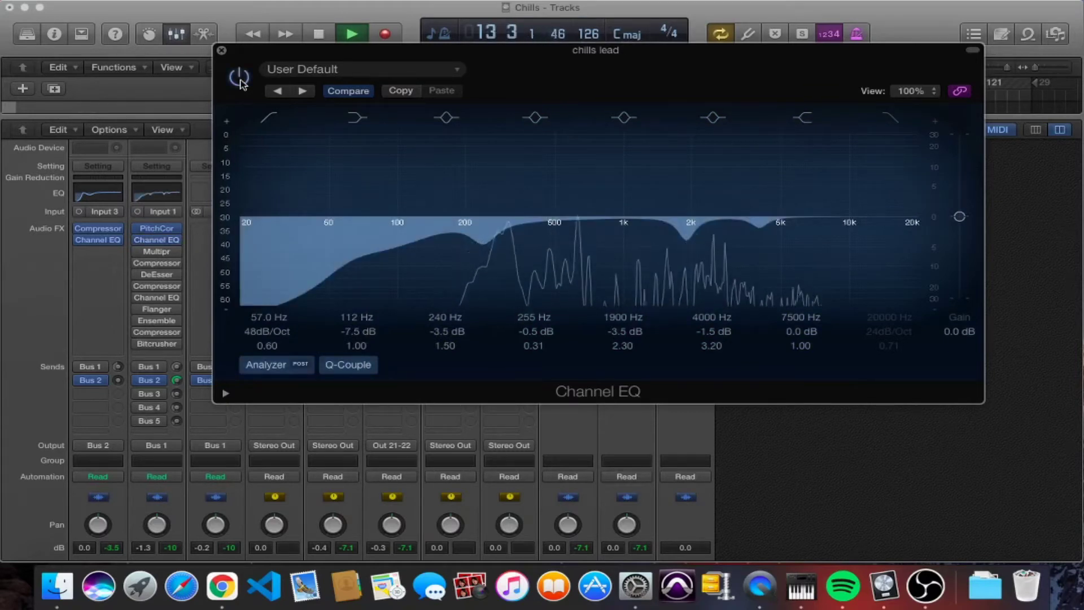
key("space")
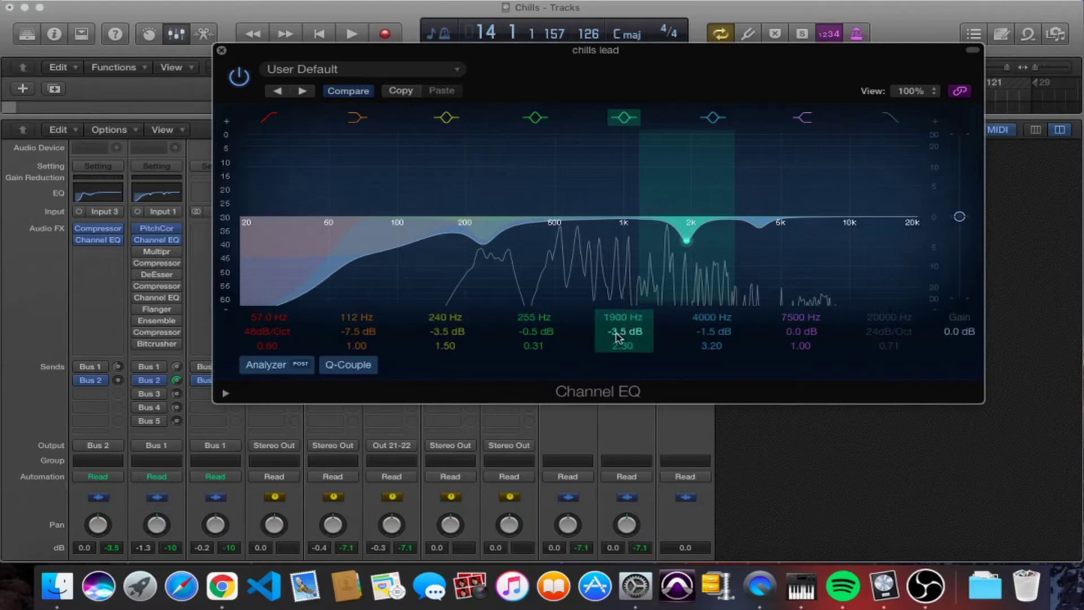
- Audition a boost of the EQ's 1900 Hz band up to +8.0 dB during playback, and return its gain to -3.5 dB
left_click_drag(618, 337, 618, 276)
key("space")
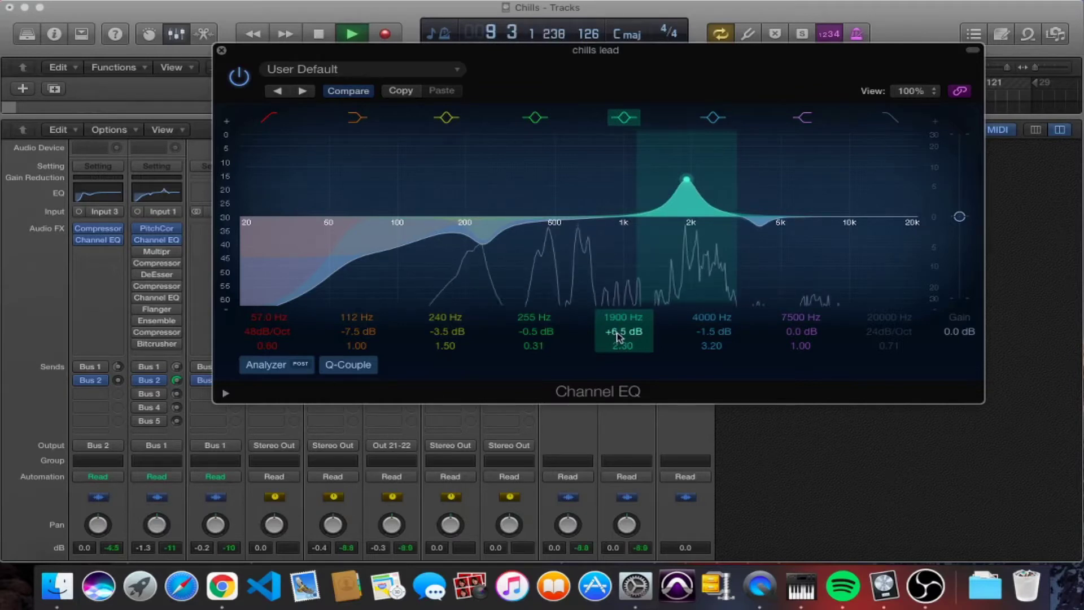
left_click_drag(616, 338, 616, 331)
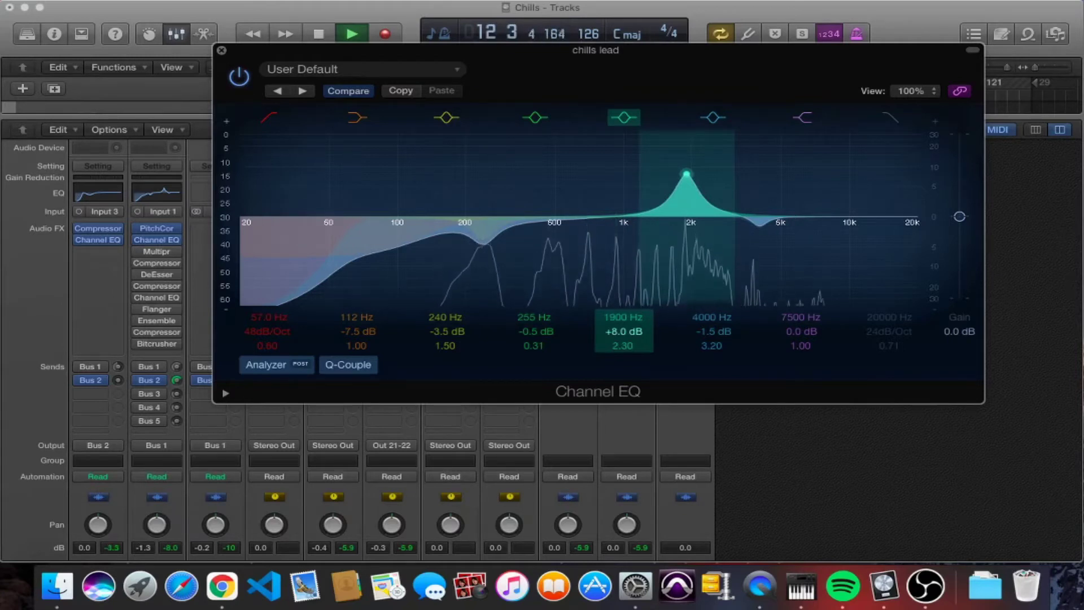
left_click_drag(616, 331, 616, 370)
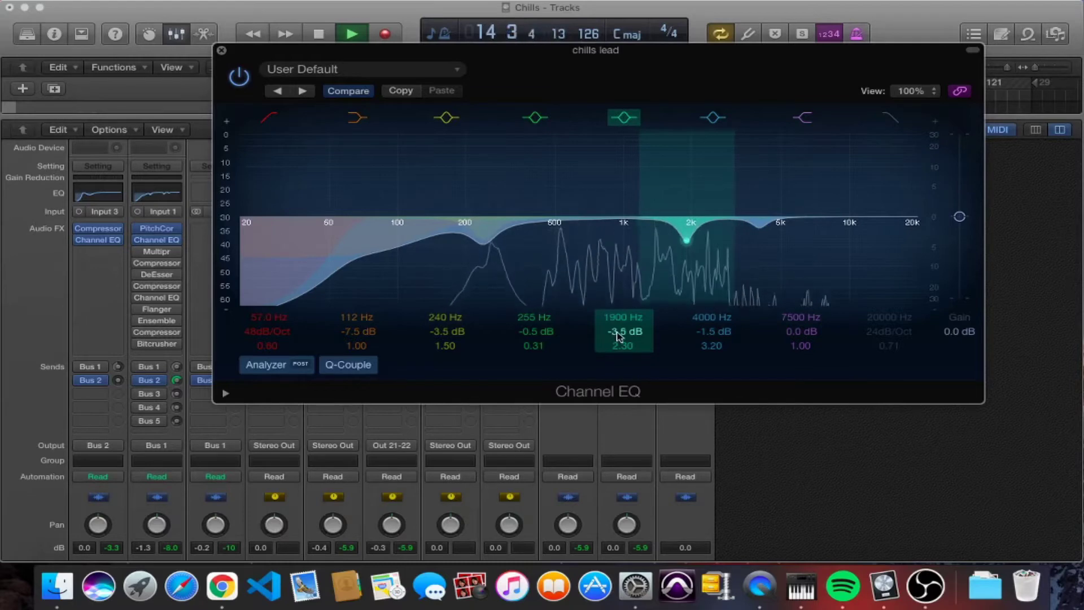
key("space")
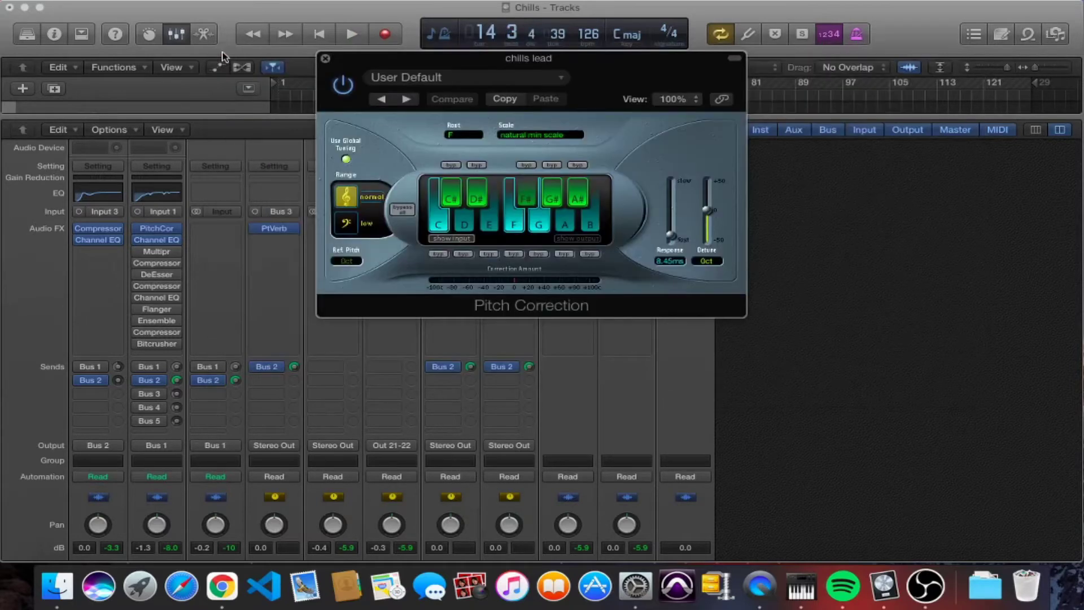
- Close Pitch Correction and open the Multipressor on chills lead, switched on, with its window clear of the vocal channel strip
left_click(325, 58)
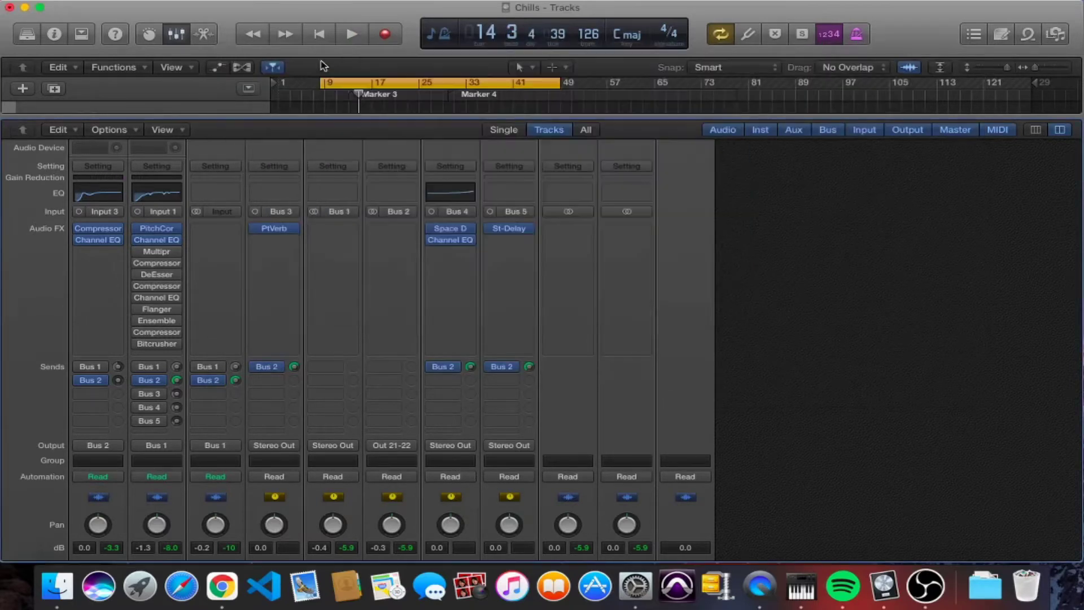
left_click(158, 254)
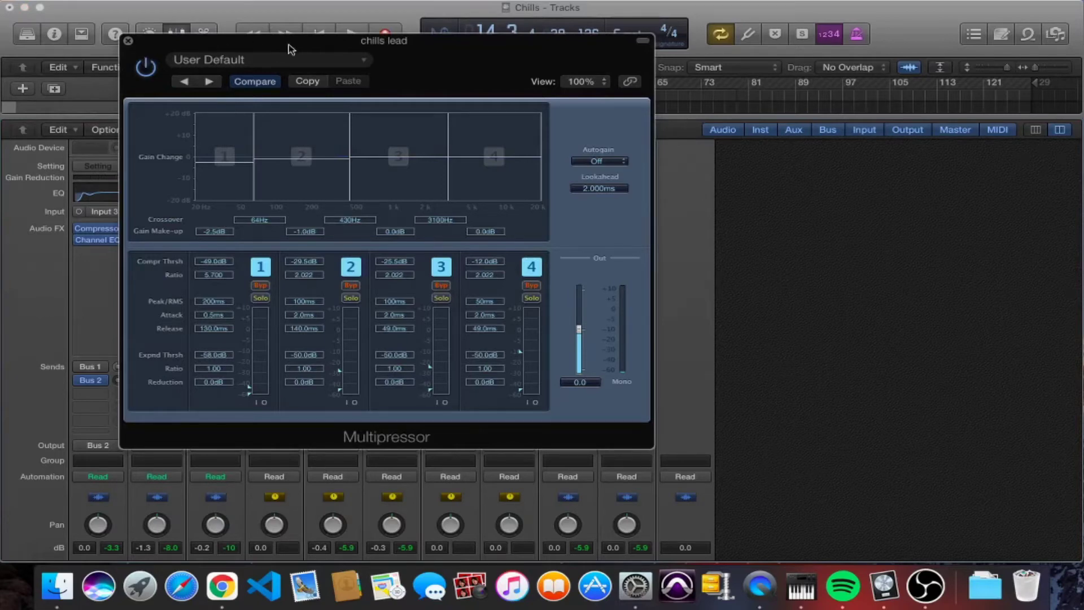
left_click_drag(294, 43, 706, 229)
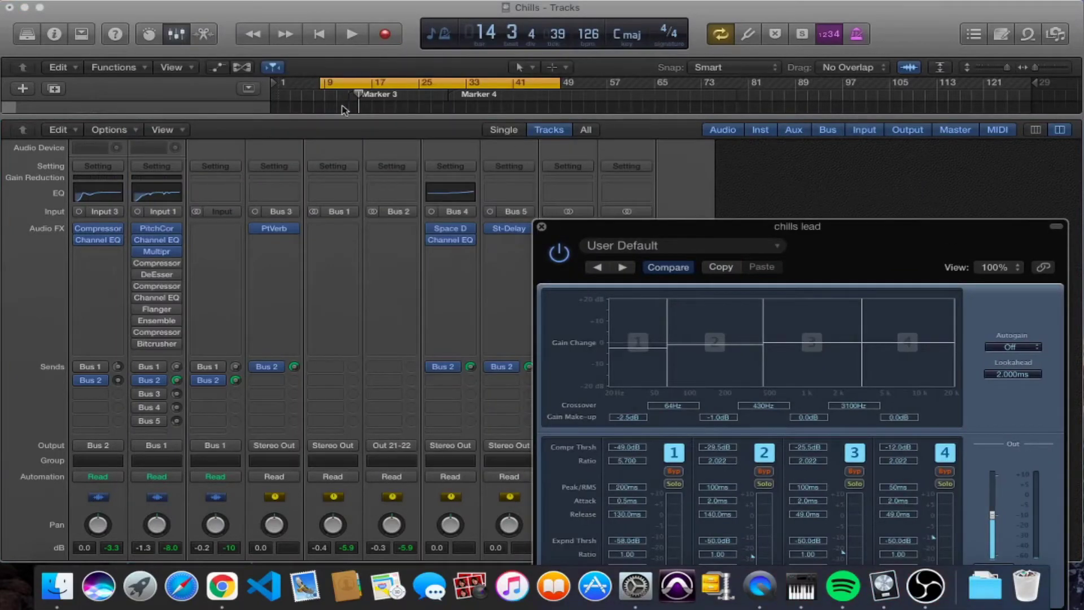
- Return to the tracks area and play from the start of the cycle region at bar 8 to hear the vocal through the Multipressor
key("x")
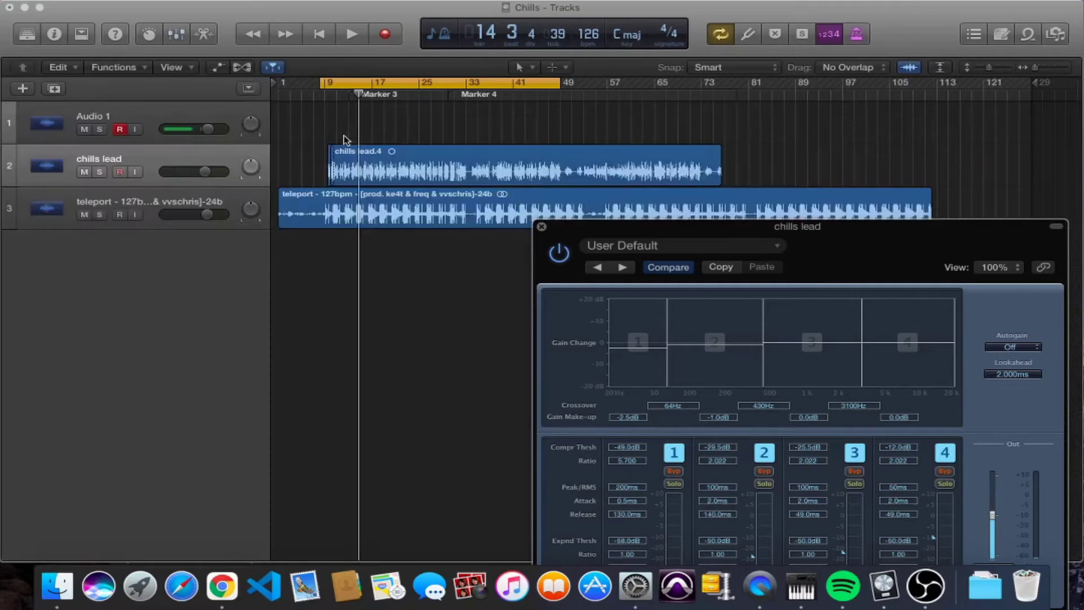
double_click(322, 86)
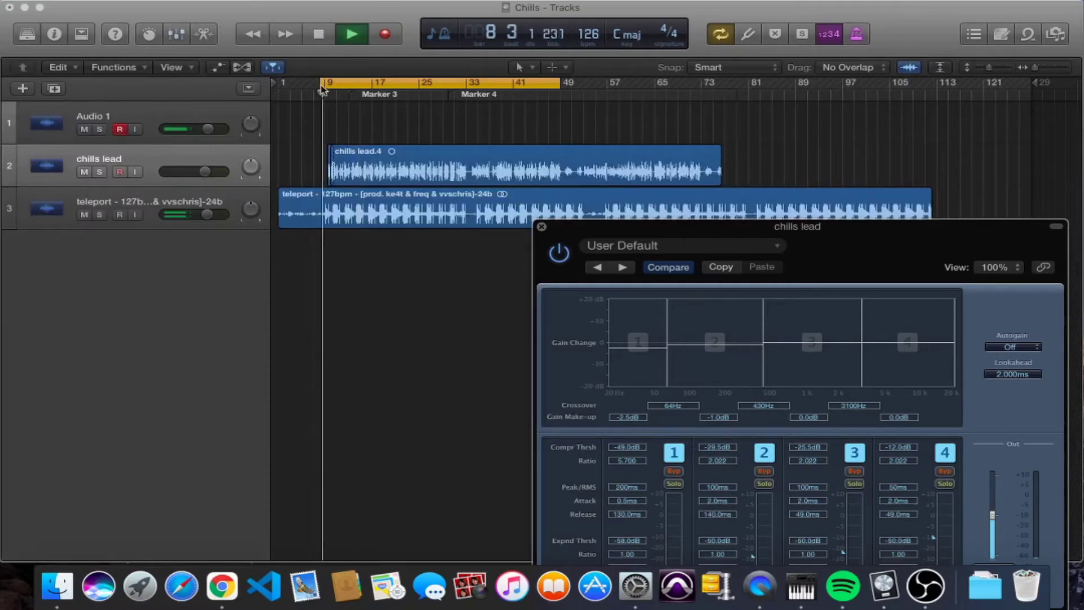
scroll(344, 124, "up", 10)
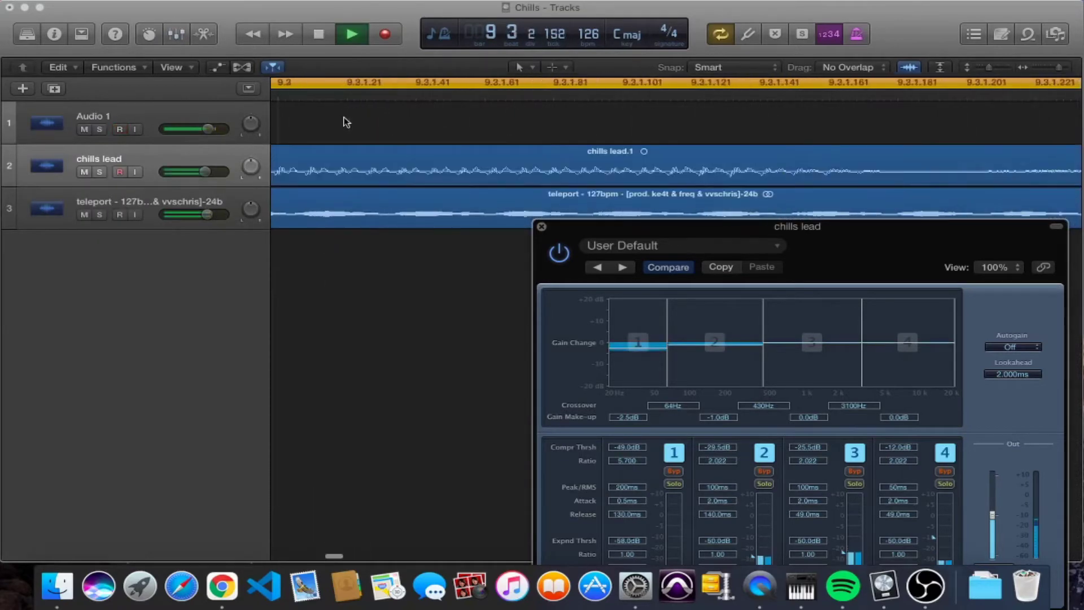
scroll(516, 107, "down", 3)
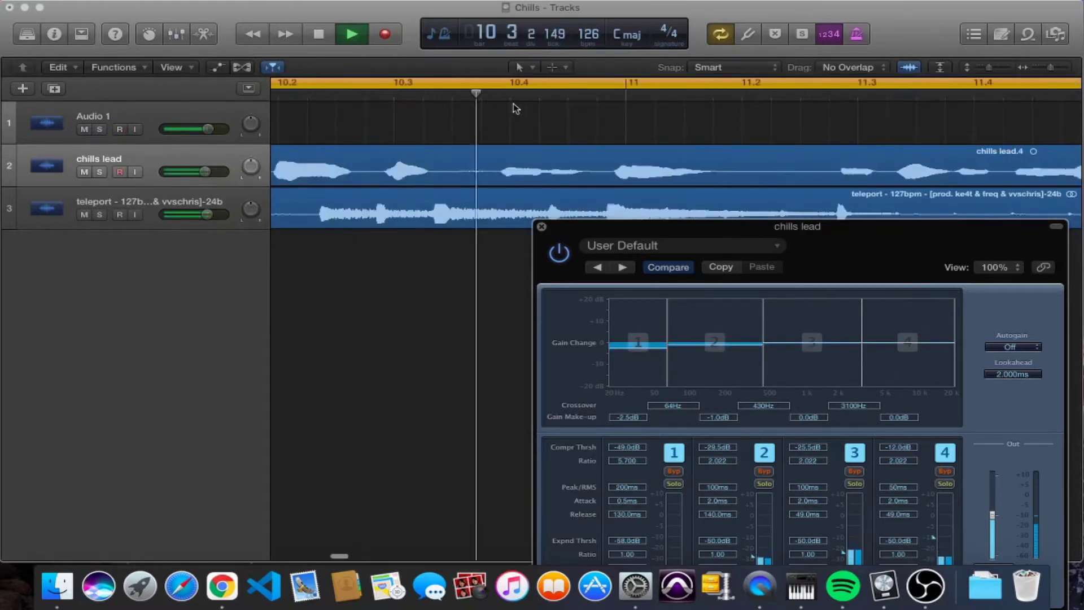
key("space")
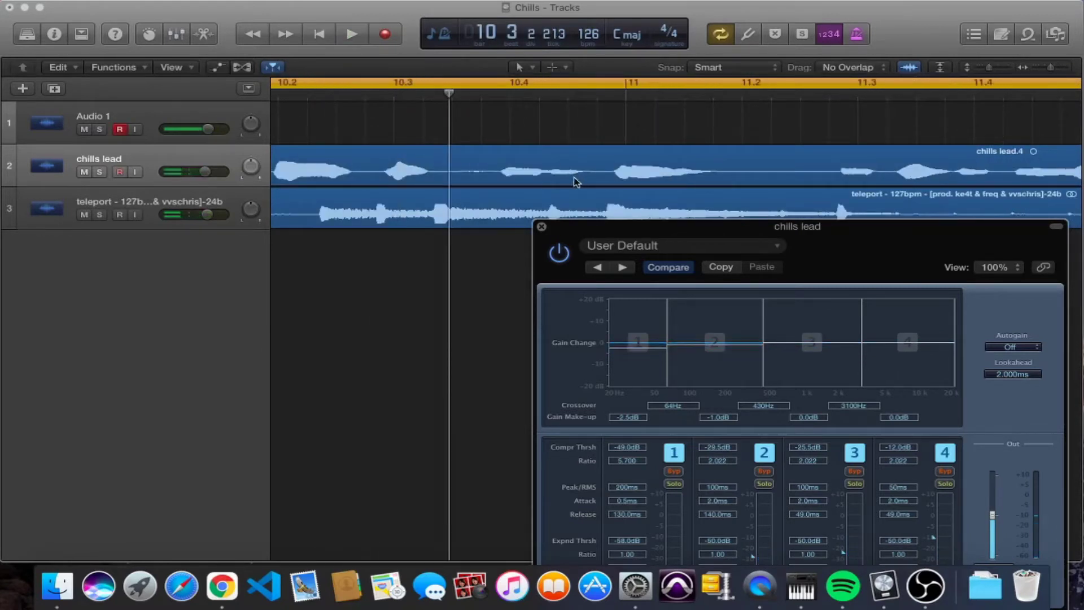
key("space")
key("space")
- Move the start of the cycle region to about beat 2 of bar 9, just before the first chills lead vocal region
scroll(491, 295, "down", 5)
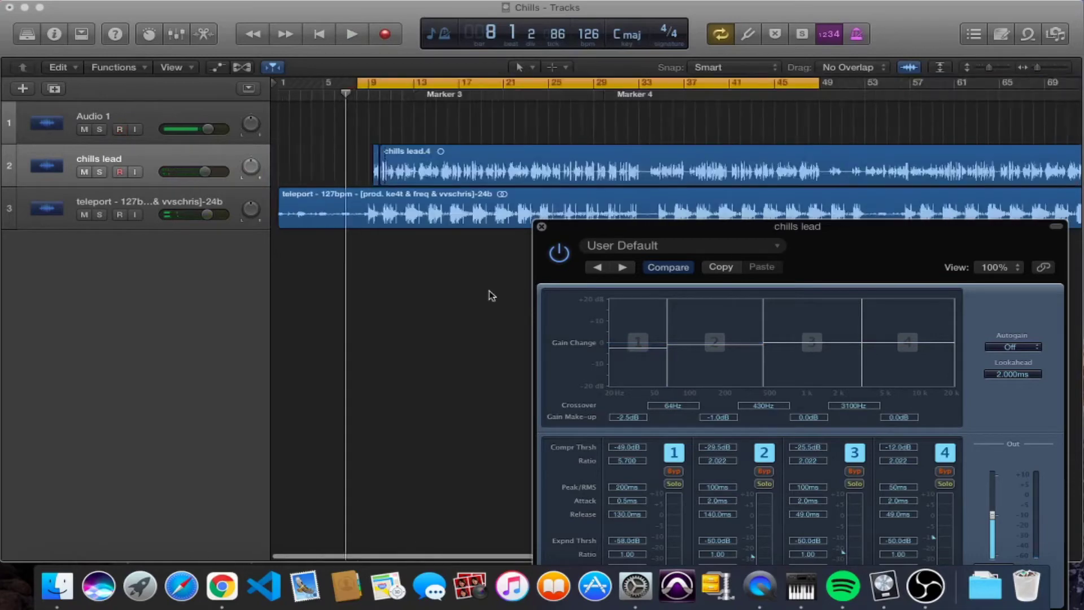
scroll(376, 168, "up", 5)
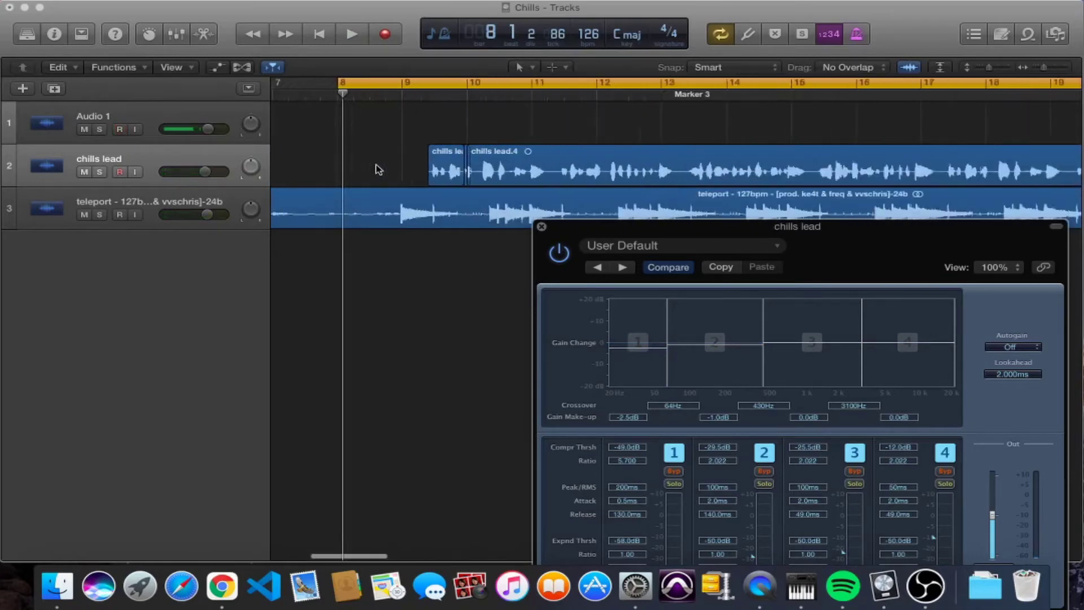
scroll(376, 169, "up", 3)
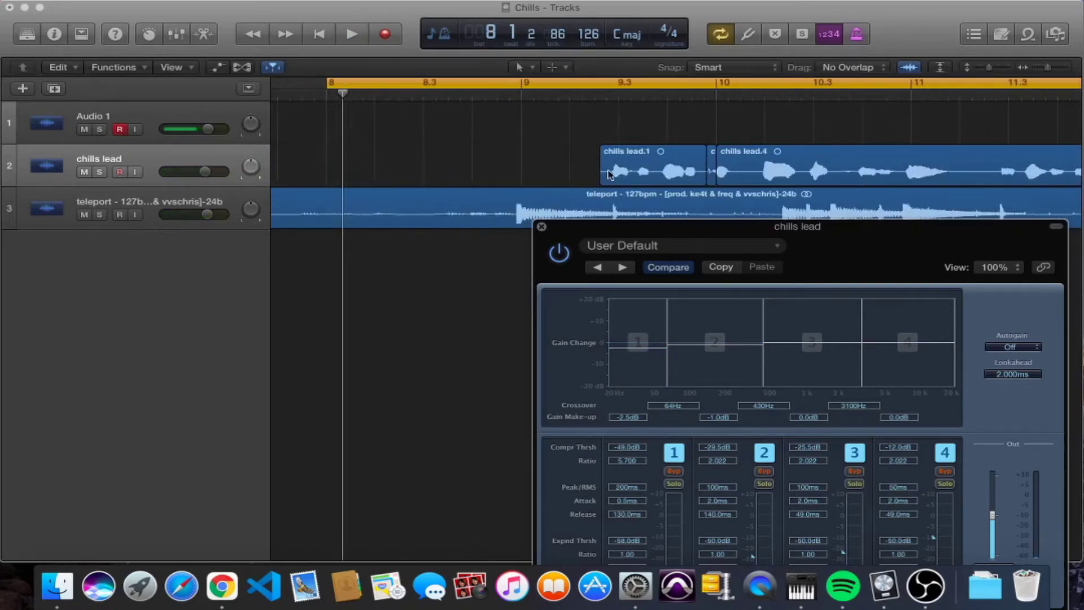
left_click(712, 173)
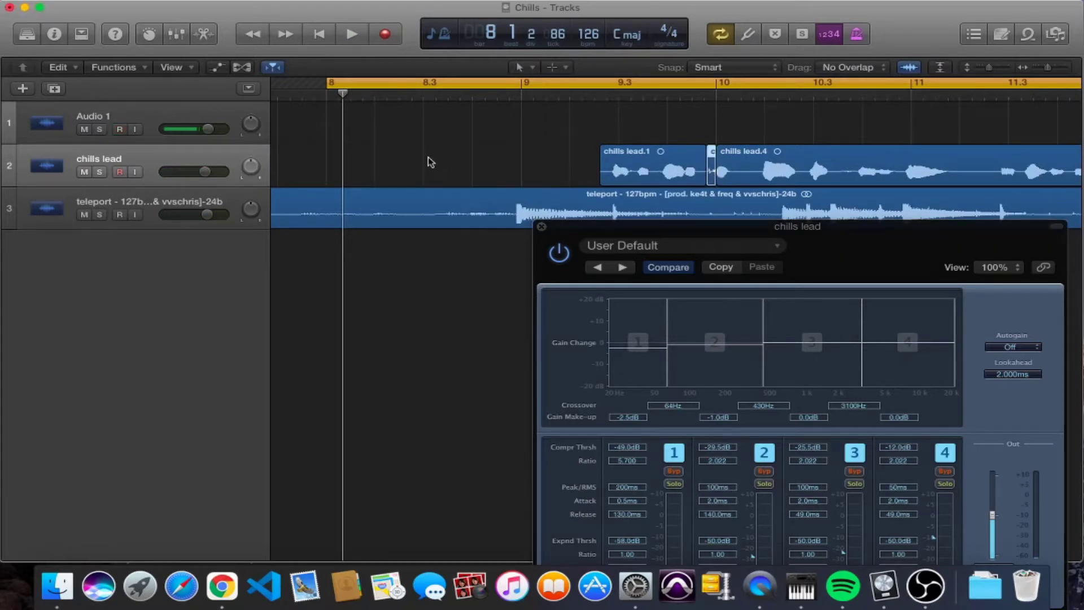
left_click_drag(329, 86, 583, 90)
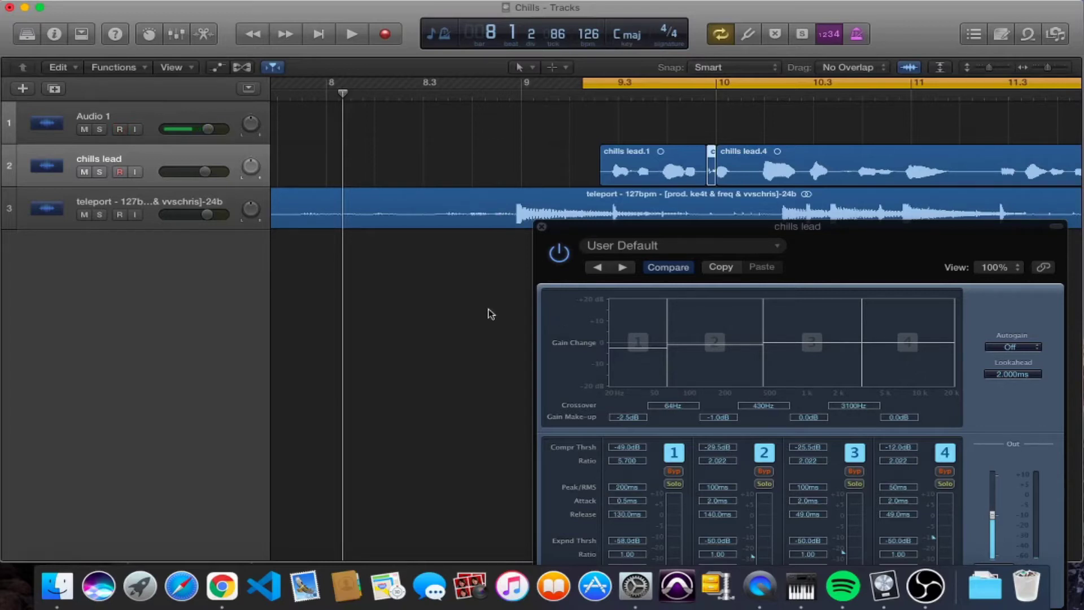
key("super+Left")
key("super+Left")
key("super+Left")
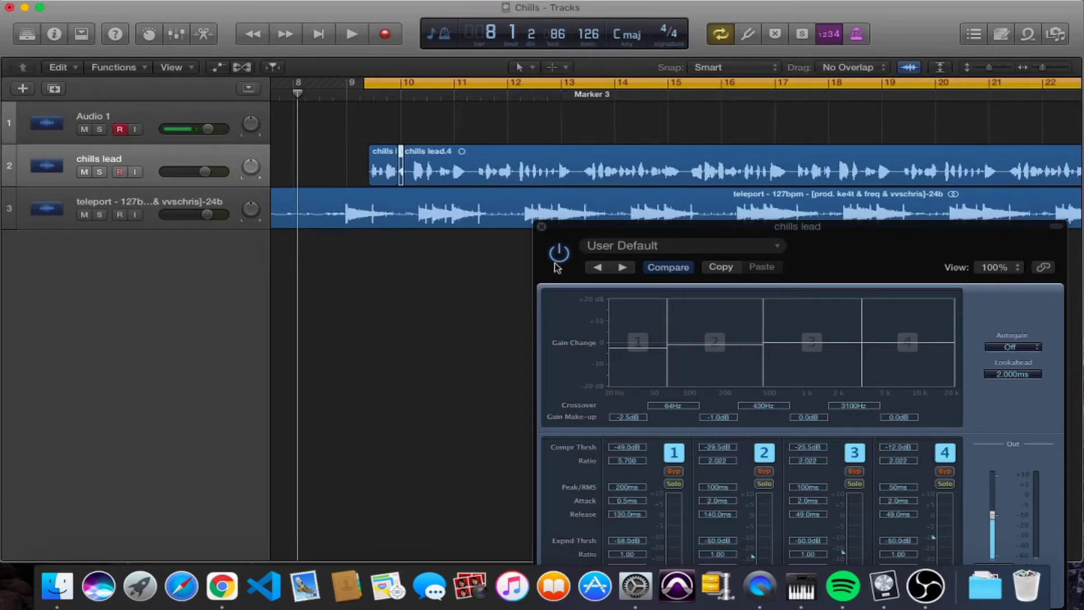
- Center the Multipressor window and play the vocal, comparing the plug-in bypassed and active
left_click_drag(591, 232, 369, 144)
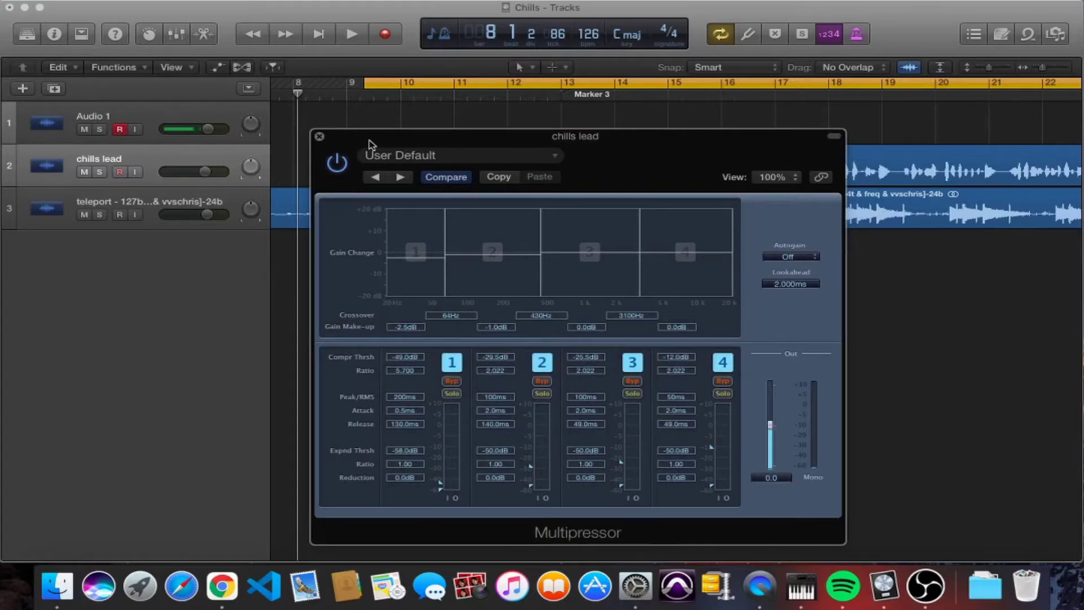
left_click_drag(370, 143, 369, 116)
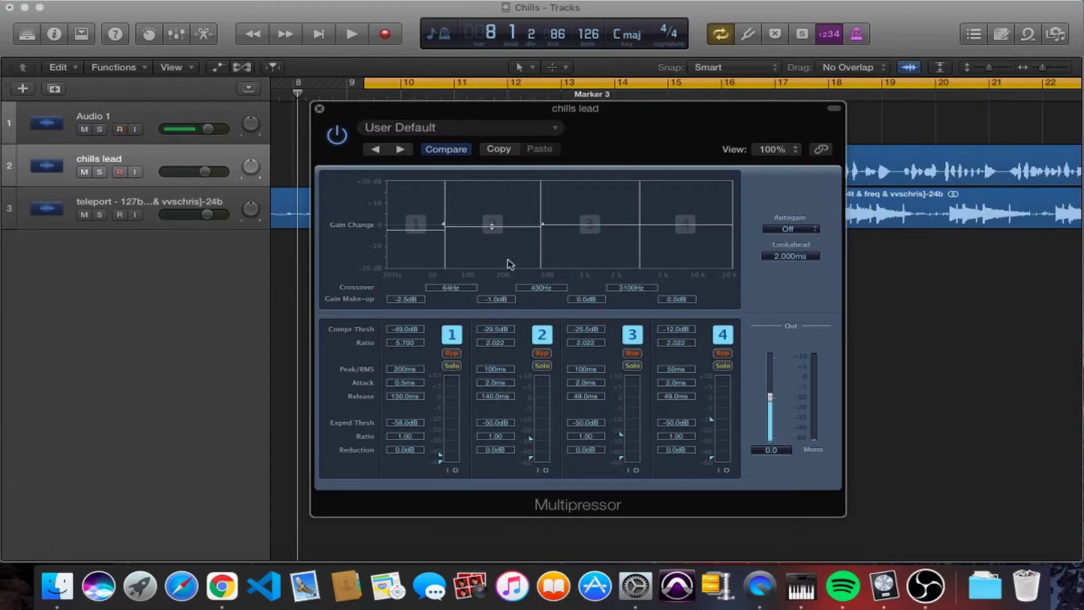
key("space")
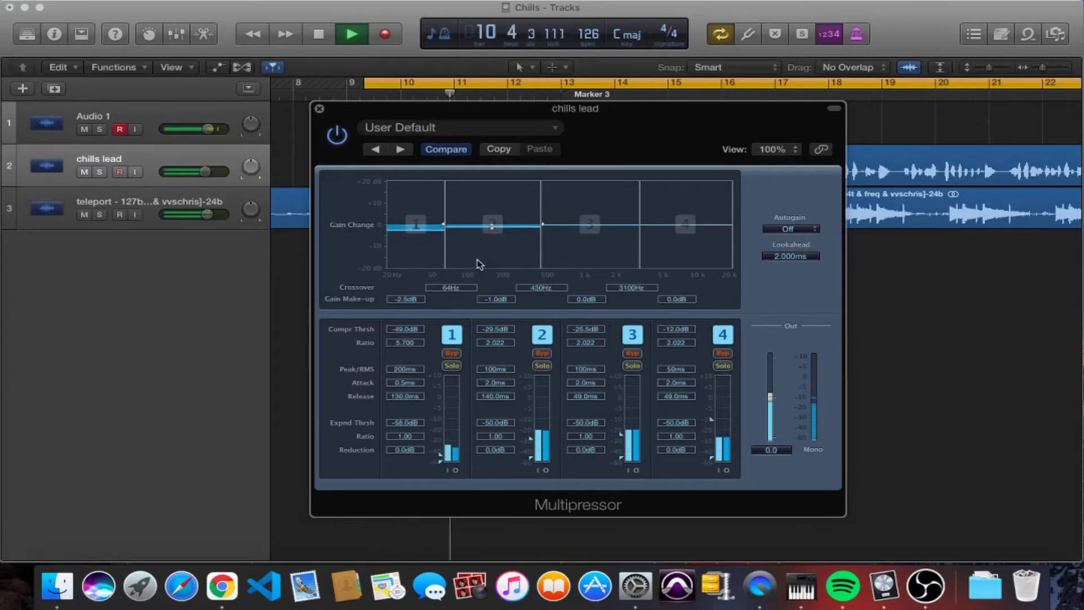
left_click(341, 143)
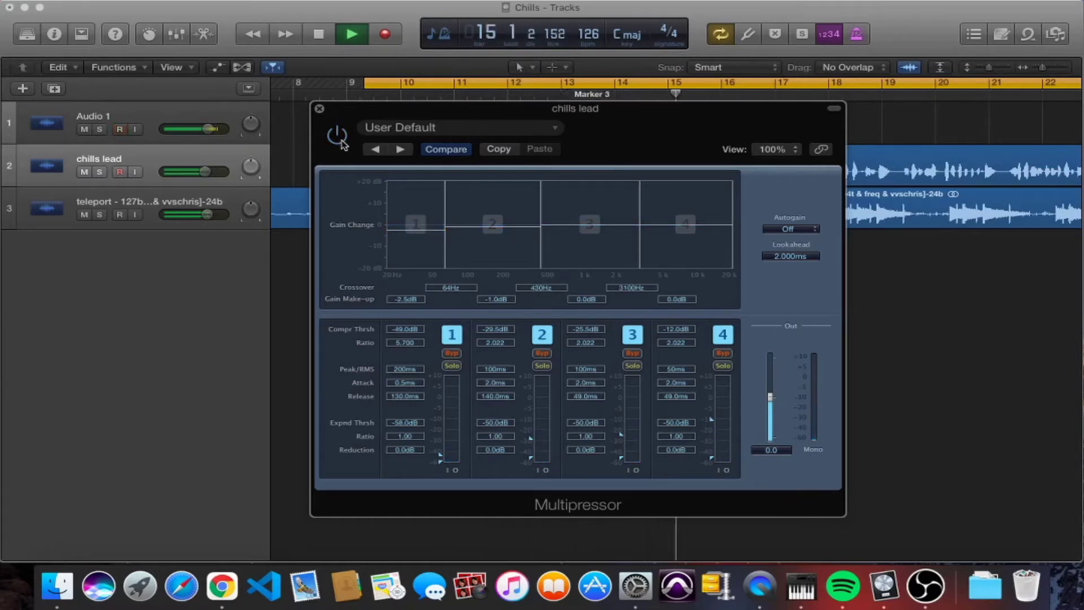
left_click(341, 142)
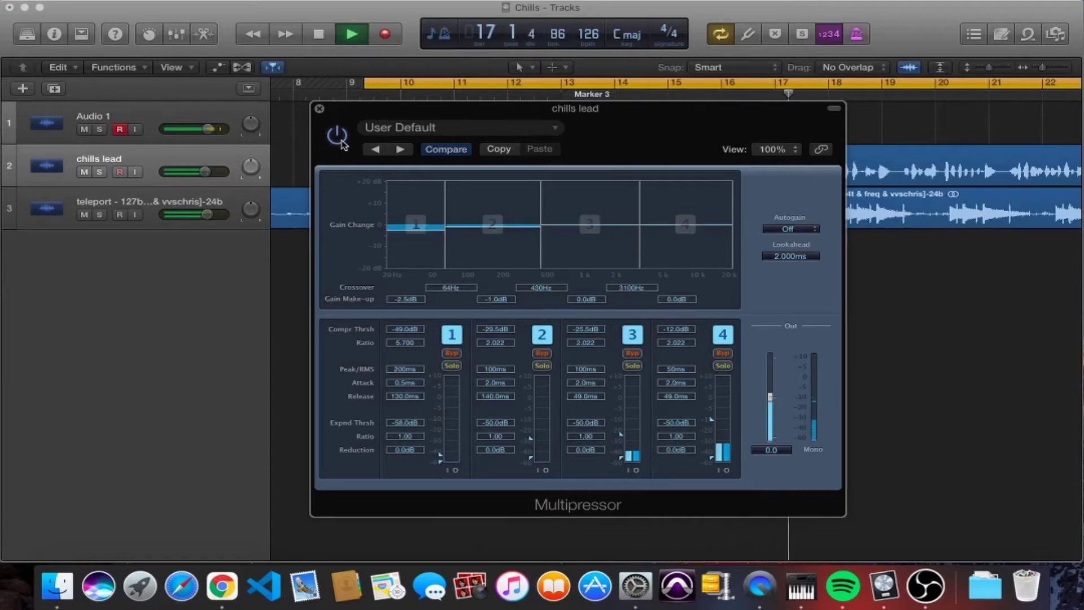
key("space")
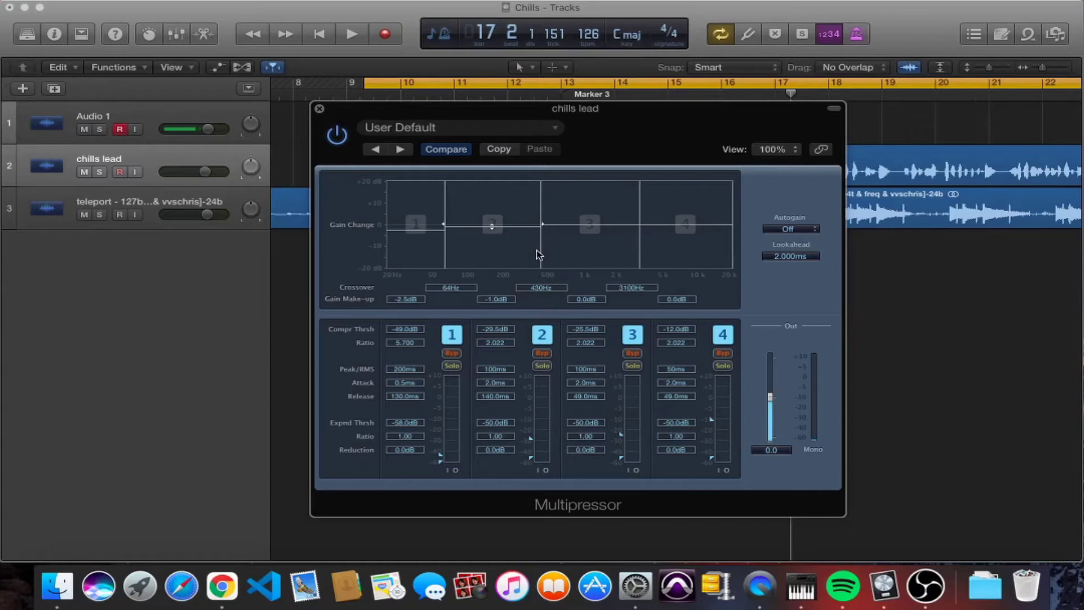
key("space")
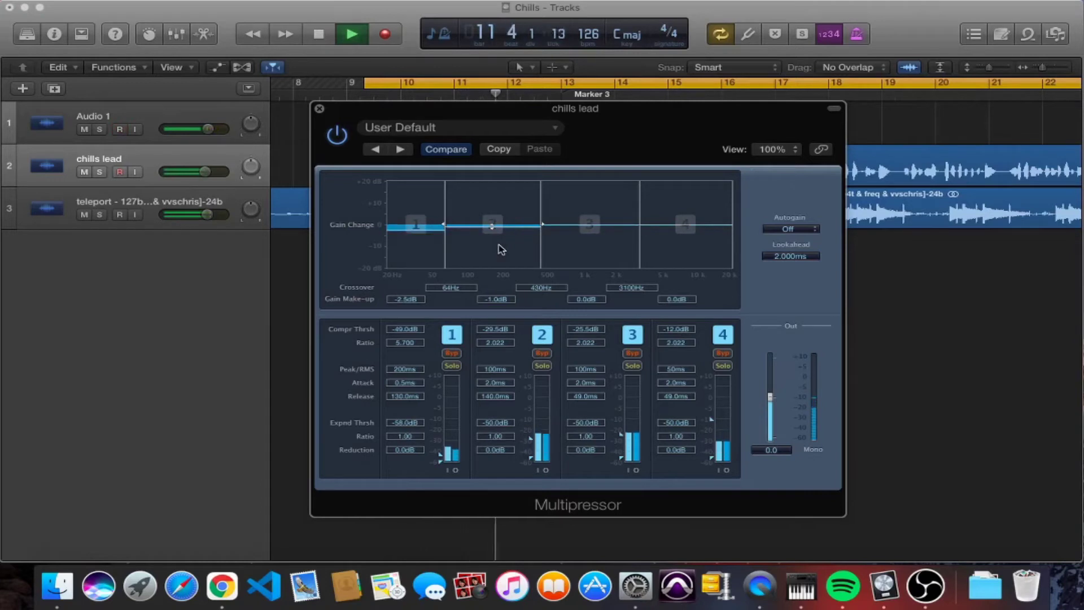
key("space")
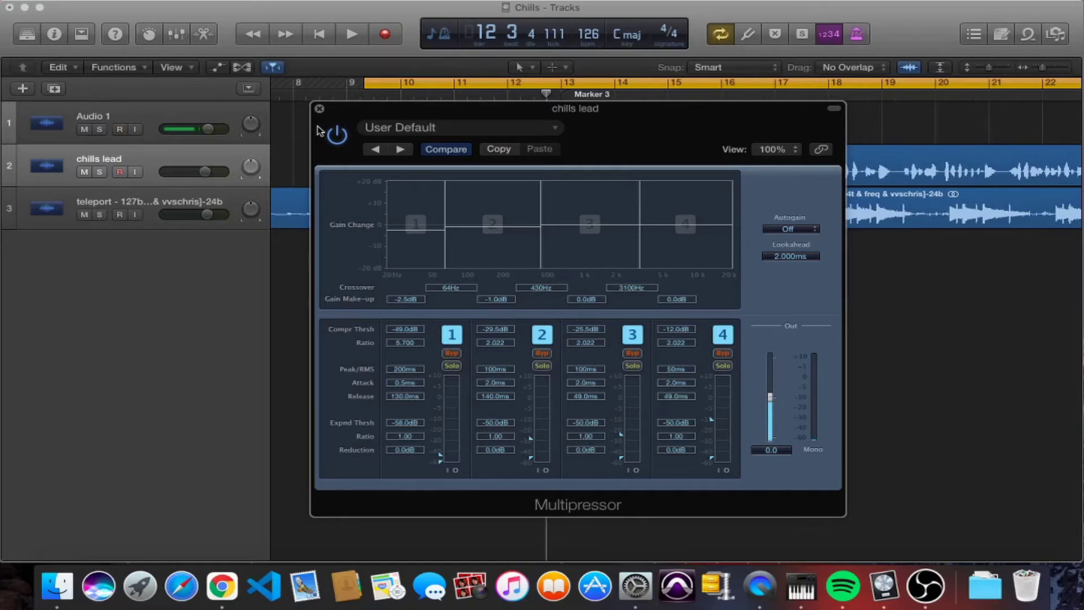
- Show the mixer in place of the Multipressor window, and briefly recheck the Multipressor on chills lead
left_click(319, 108)
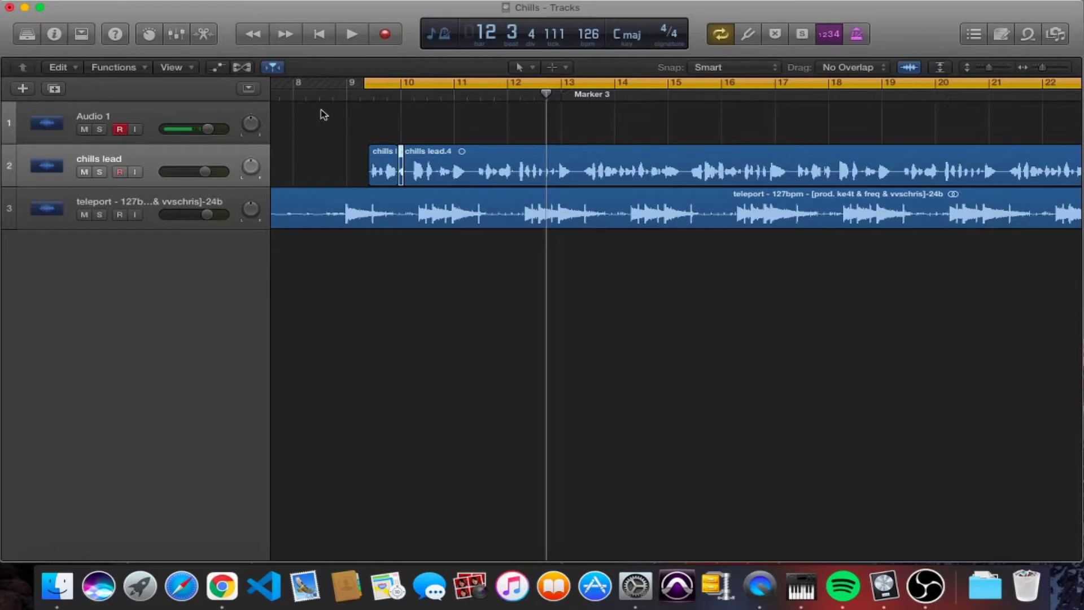
key("x")
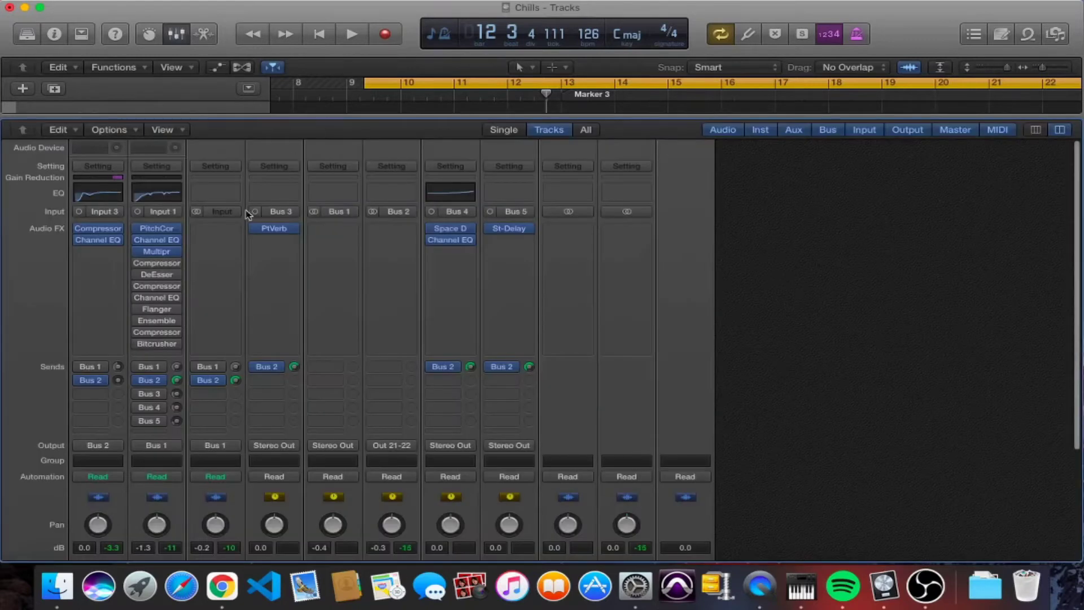
left_click(156, 251)
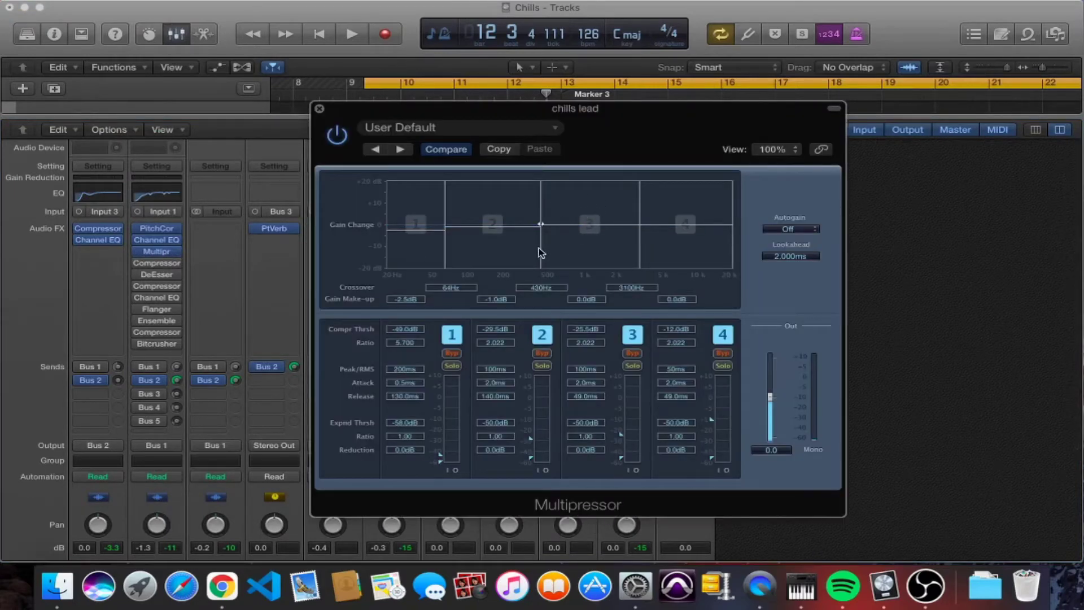
left_click(320, 109)
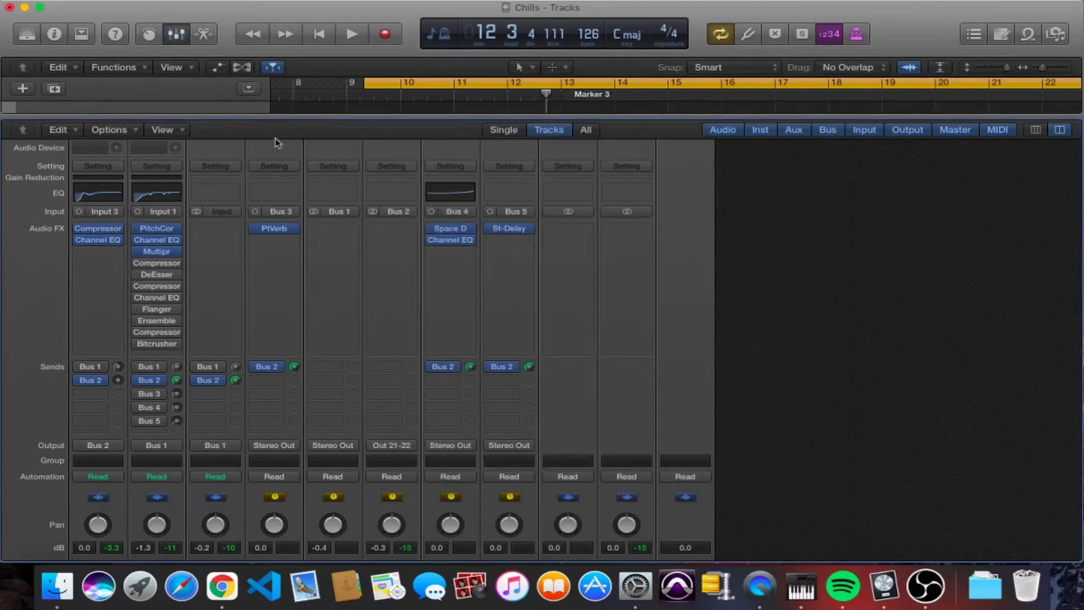
- Switch on the Compressor just below the Multipressor on chills lead and audition the vocal through its Vintage FET model
left_click(155, 265)
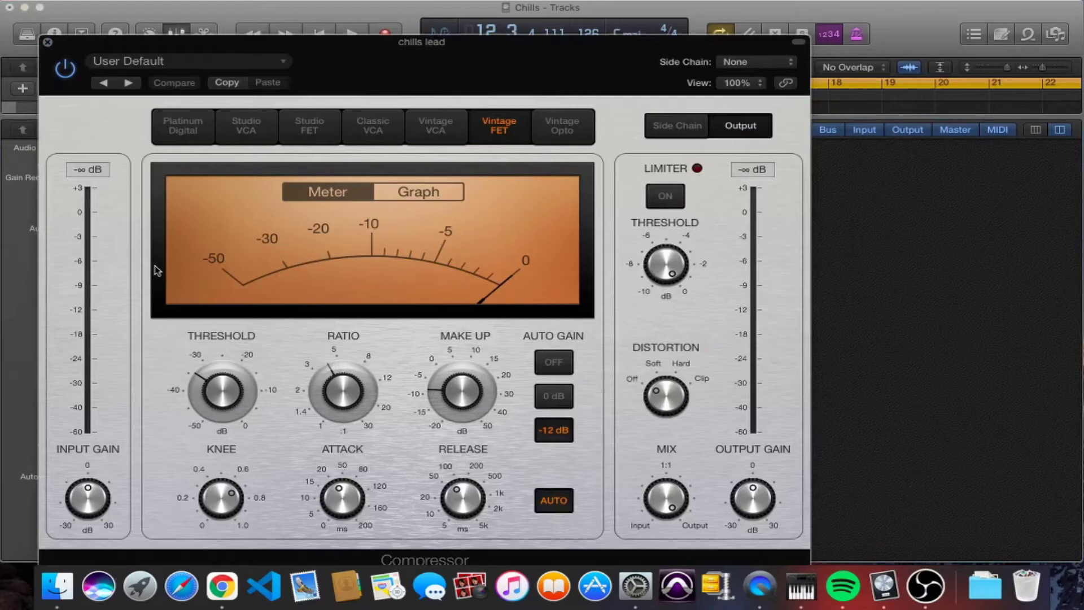
left_click_drag(331, 66, 417, 51)
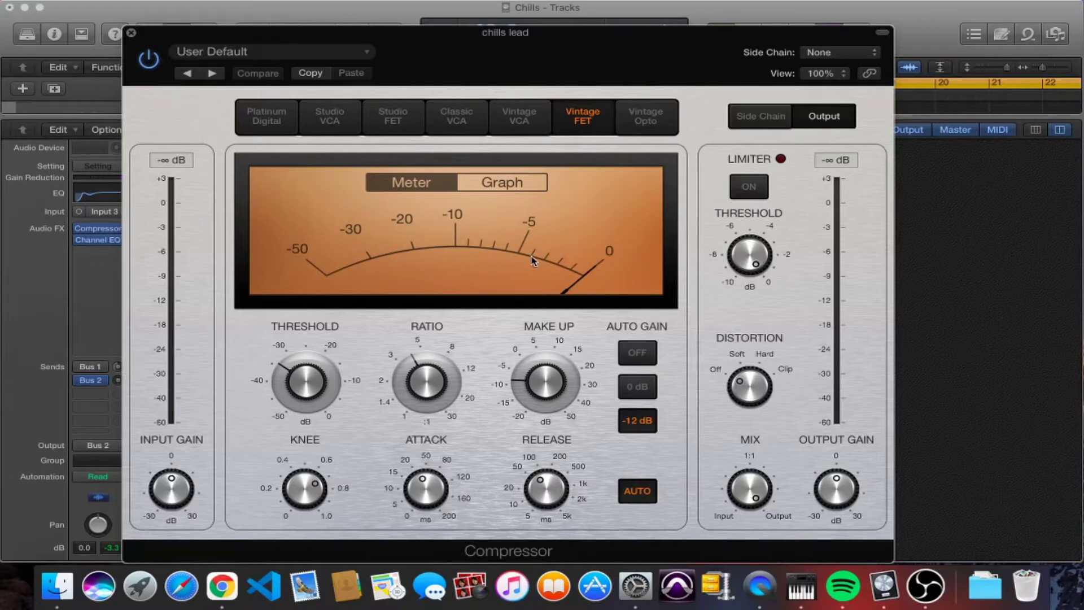
key("space")
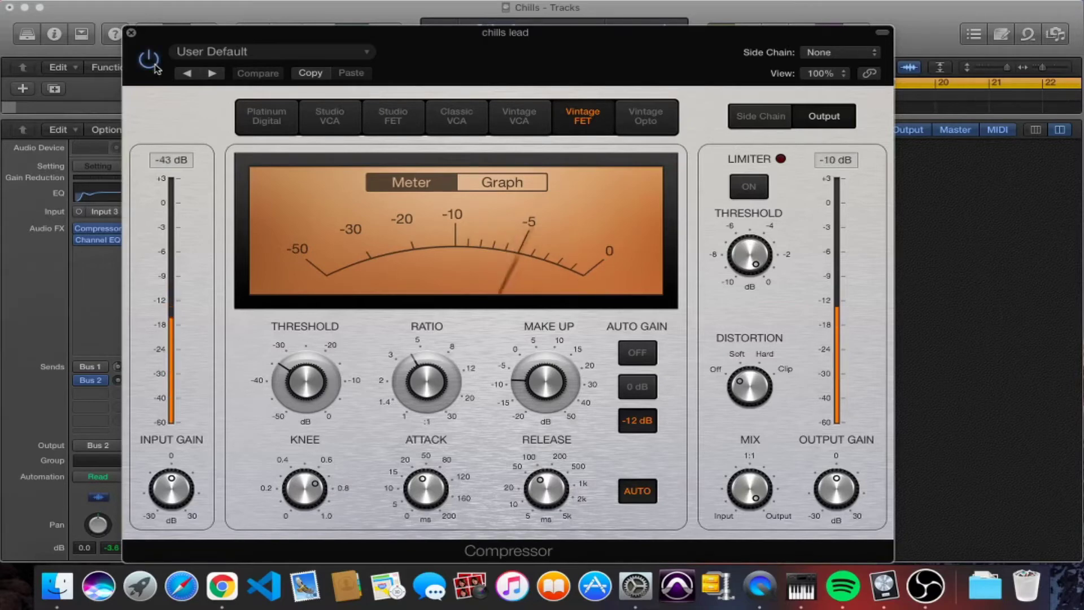
key("space")
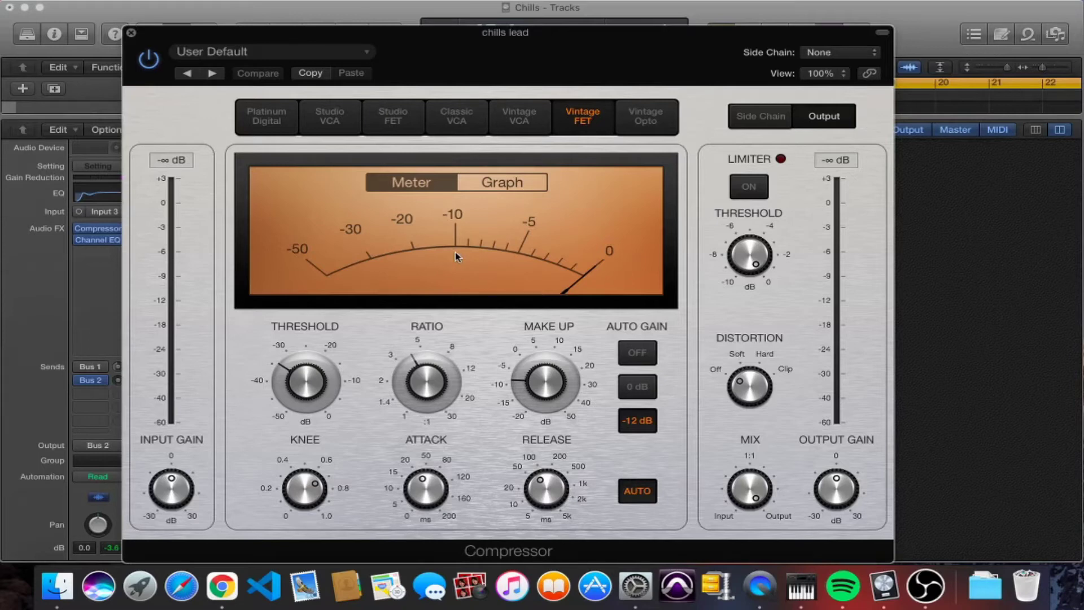
mouse_move(430, 495)
mouse_move(497, 492)
key("super+w")
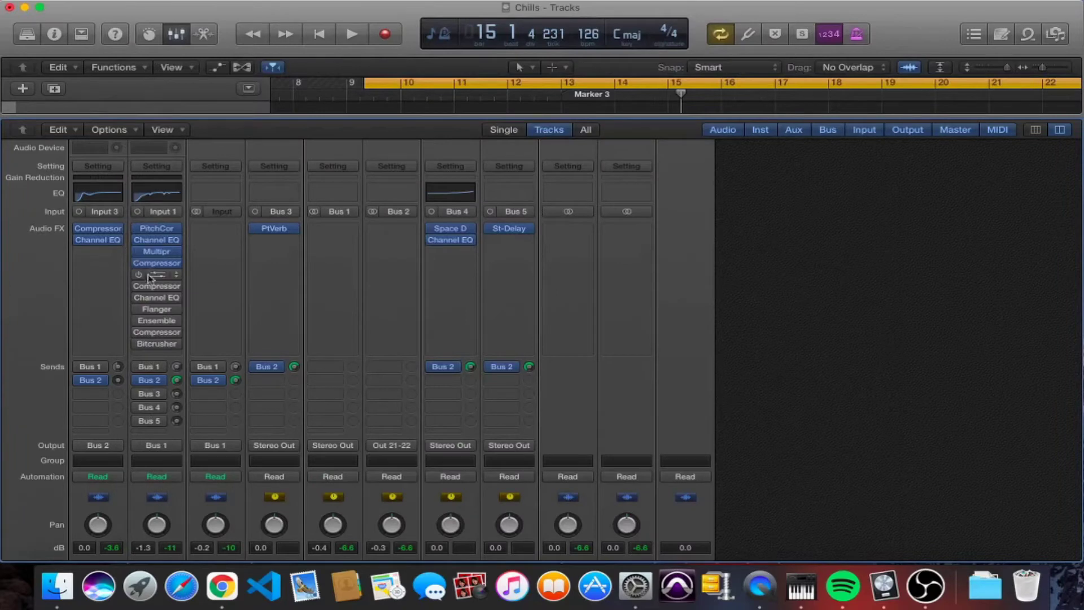
- Switch on the DeEsser on chills lead and review its Female Voice DeEsser settings
left_click(158, 276)
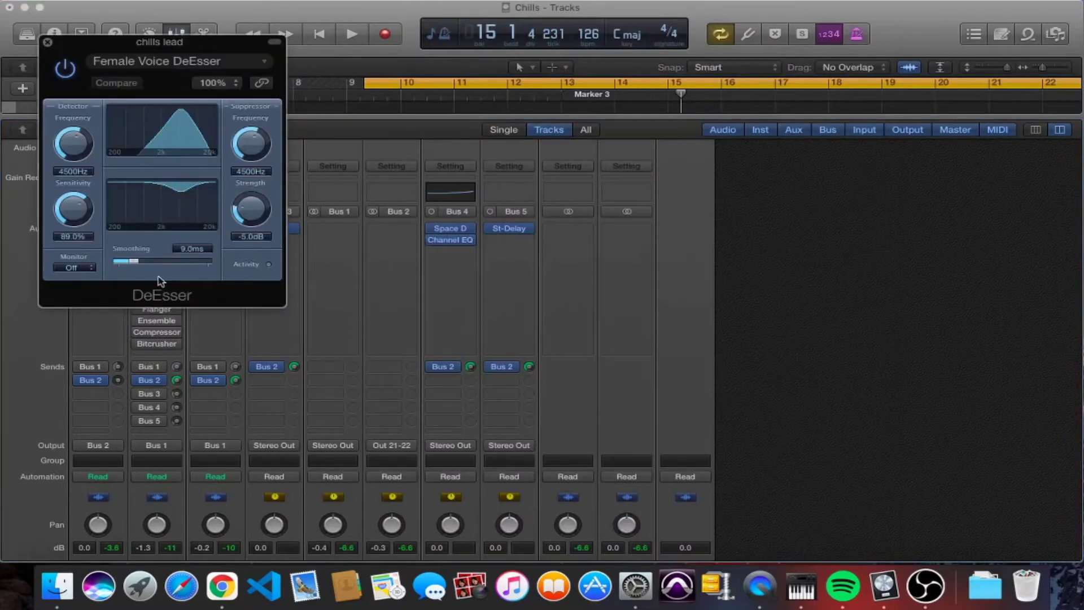
left_click_drag(151, 42, 479, 94)
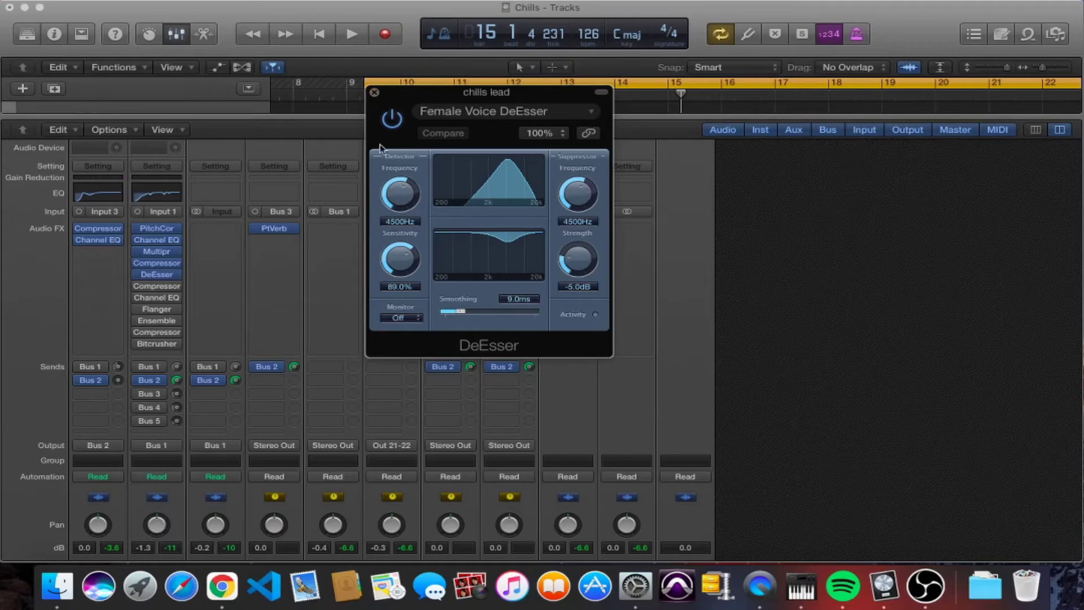
left_click(375, 92)
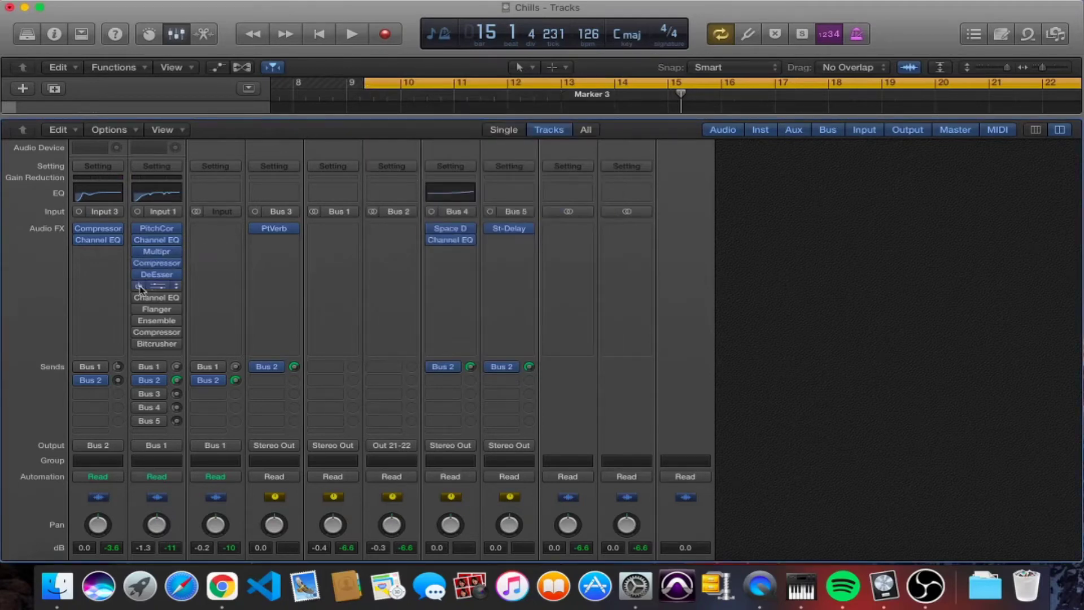
- Switch on the Compressor just below the DeEsser on chills lead and audition the vocal through its Classic VCA model
left_click(162, 290)
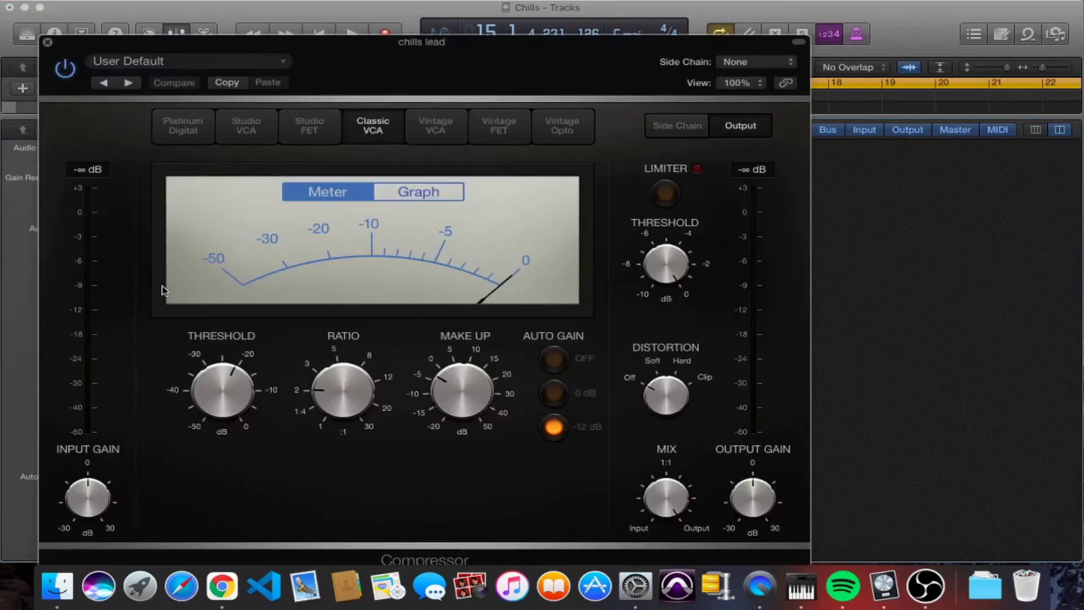
key("space")
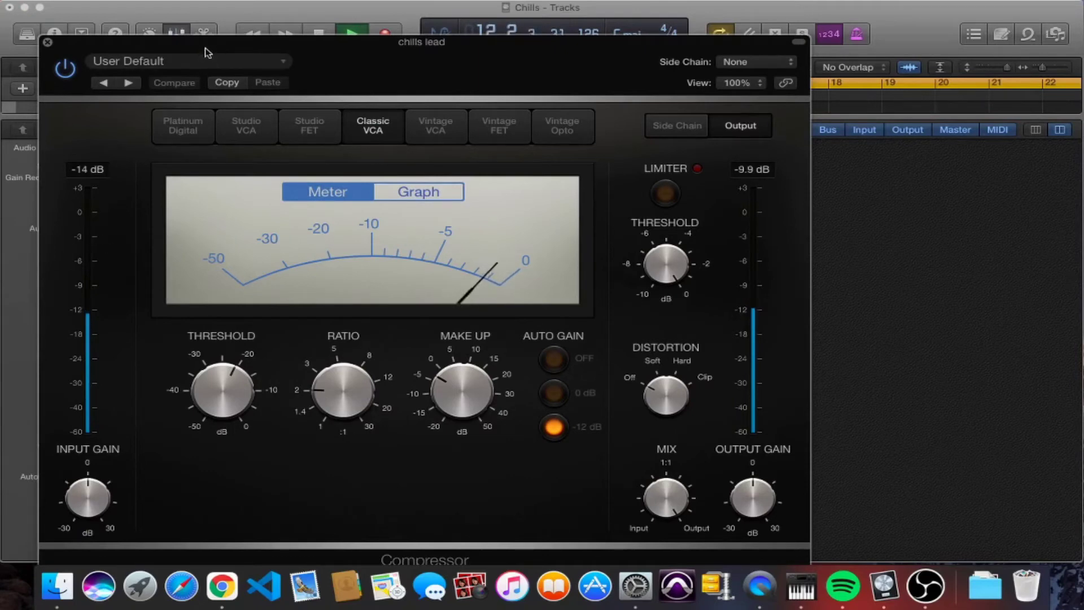
left_click_drag(205, 52, 350, 41)
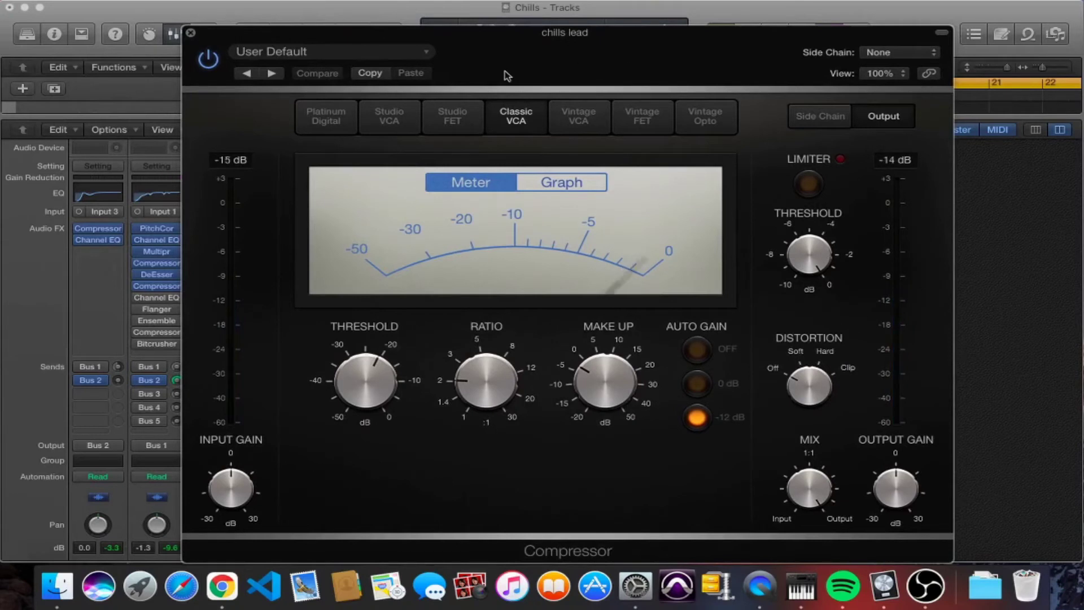
key("space")
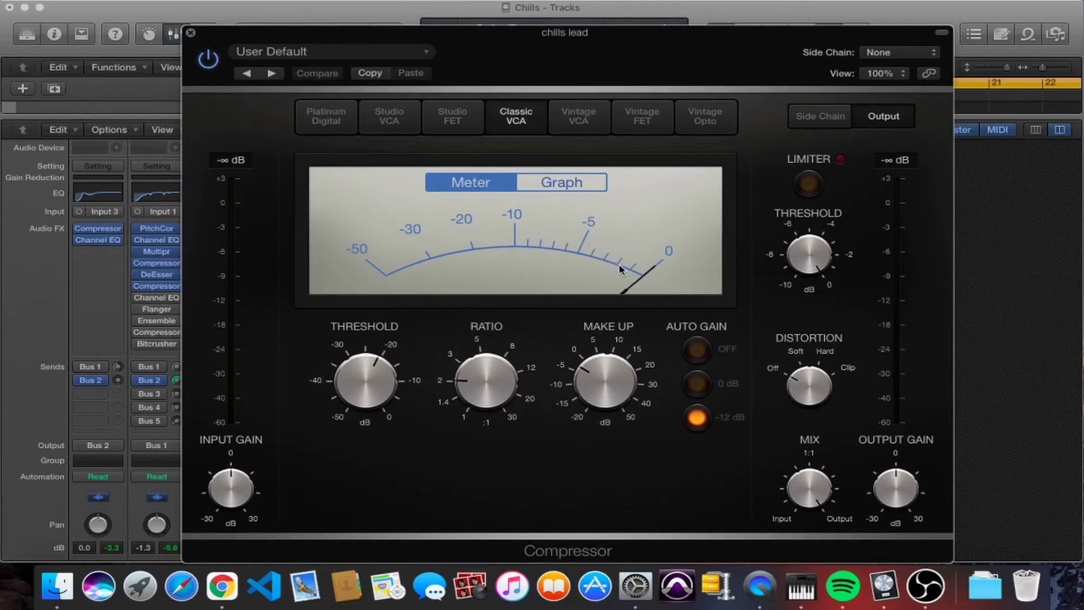
mouse_move(473, 377)
left_click(190, 33)
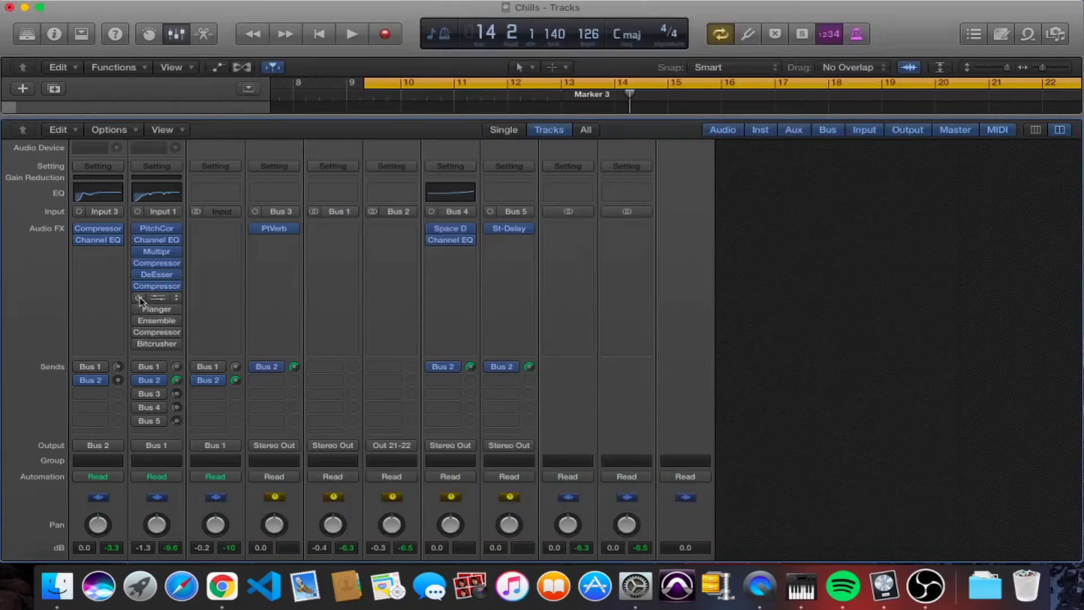
- Switch on the second Channel EQ on chills lead, compare it bypassed and active during playback, and close the plug-in windows
left_click(161, 298)
left_click(163, 300)
left_click(156, 240)
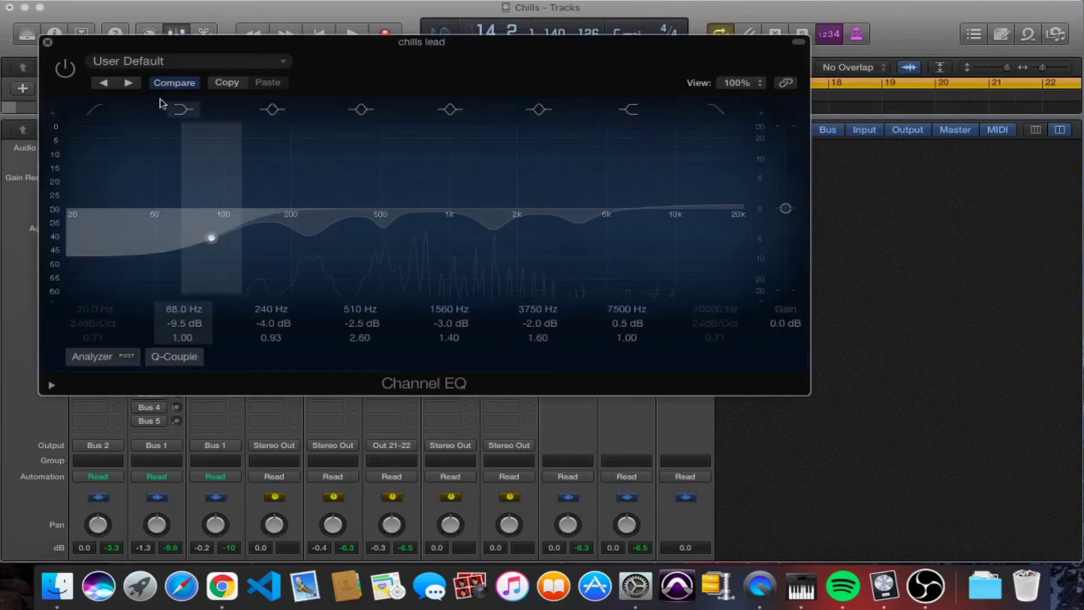
left_click_drag(117, 44, 222, 46)
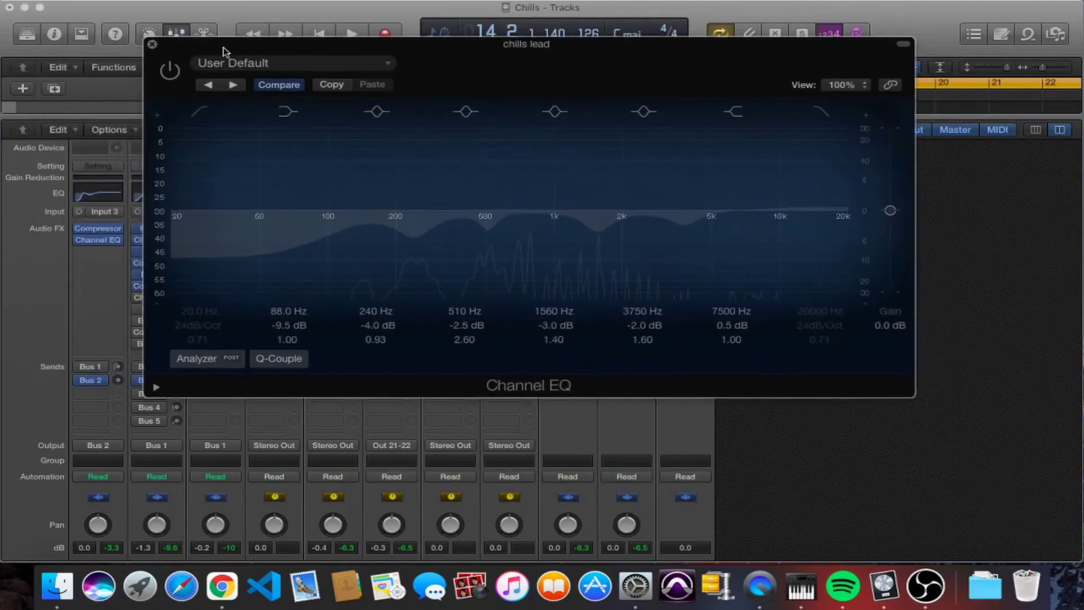
left_click(170, 71)
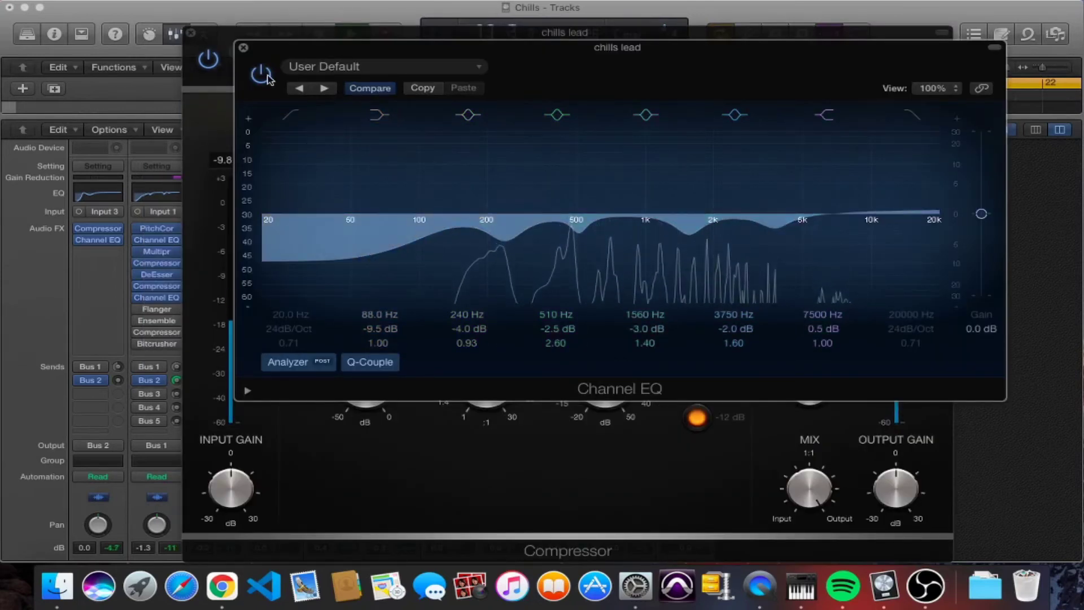
left_click(268, 77)
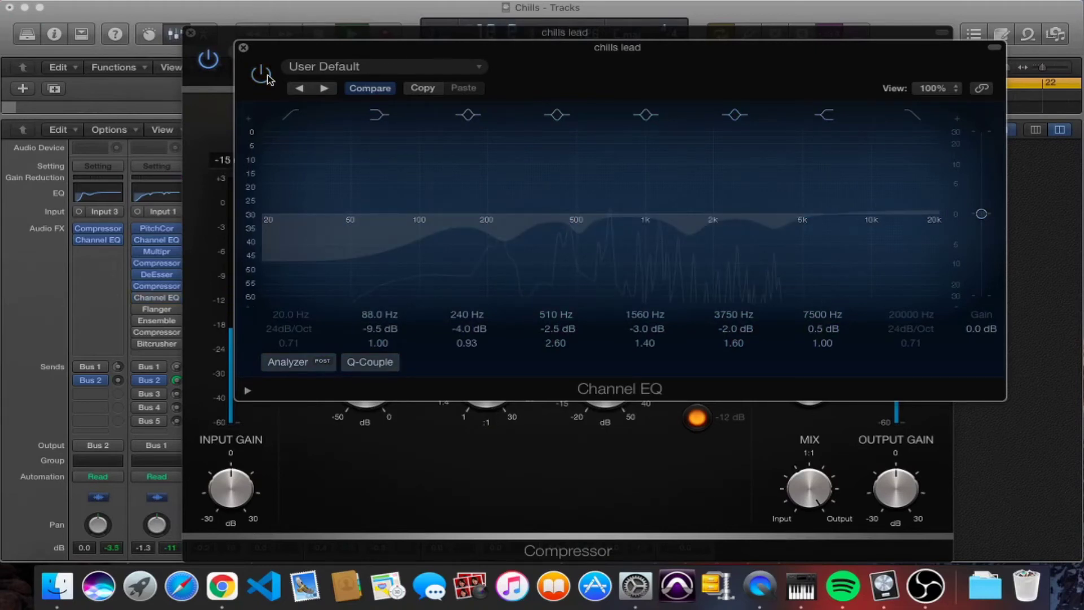
left_click(261, 74)
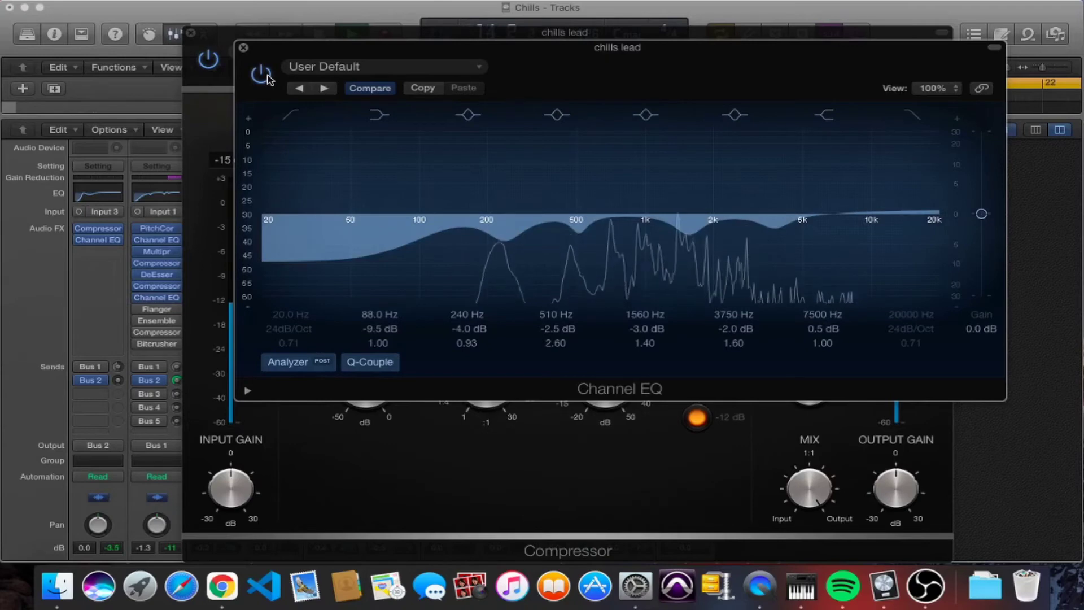
left_click(244, 48)
left_click(192, 35)
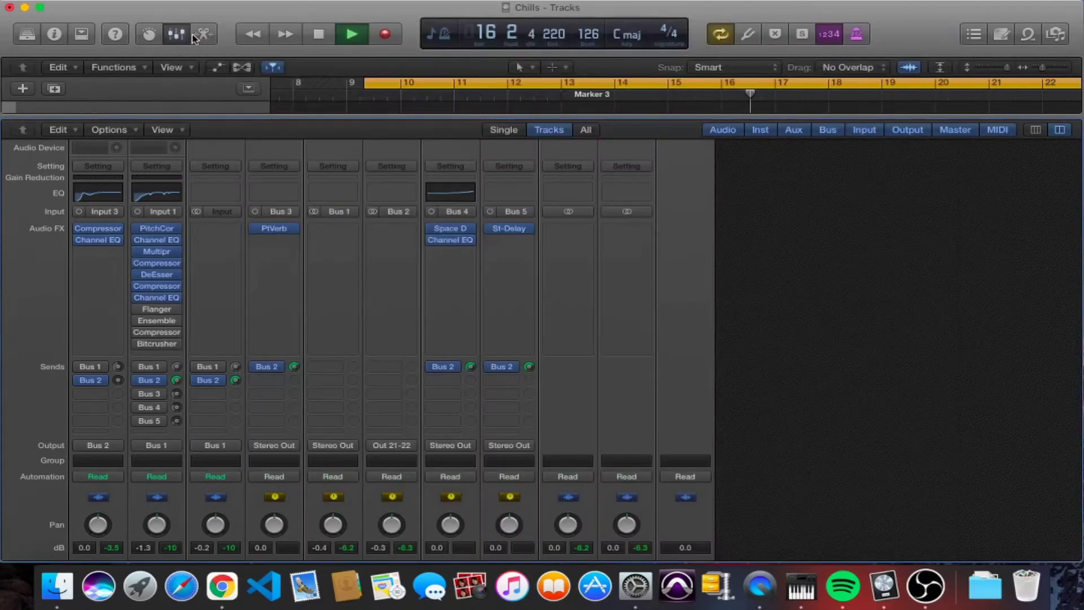
- Enlarge the mixer over the tracks area and show the channel strips' sends and volume faders
scroll(226, 433, "down", 1)
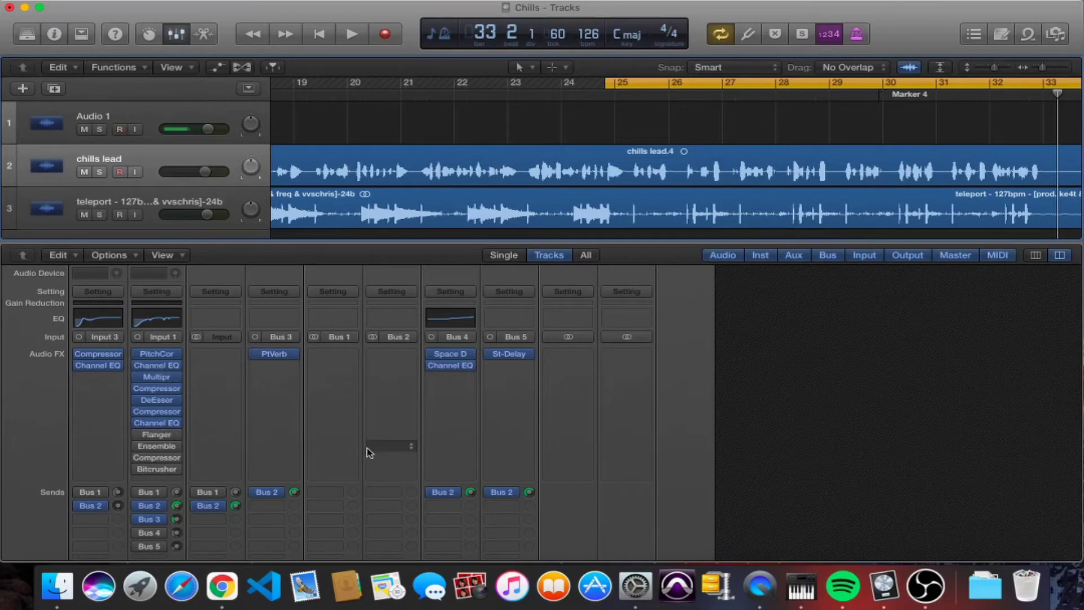
scroll(367, 452, "down", 3)
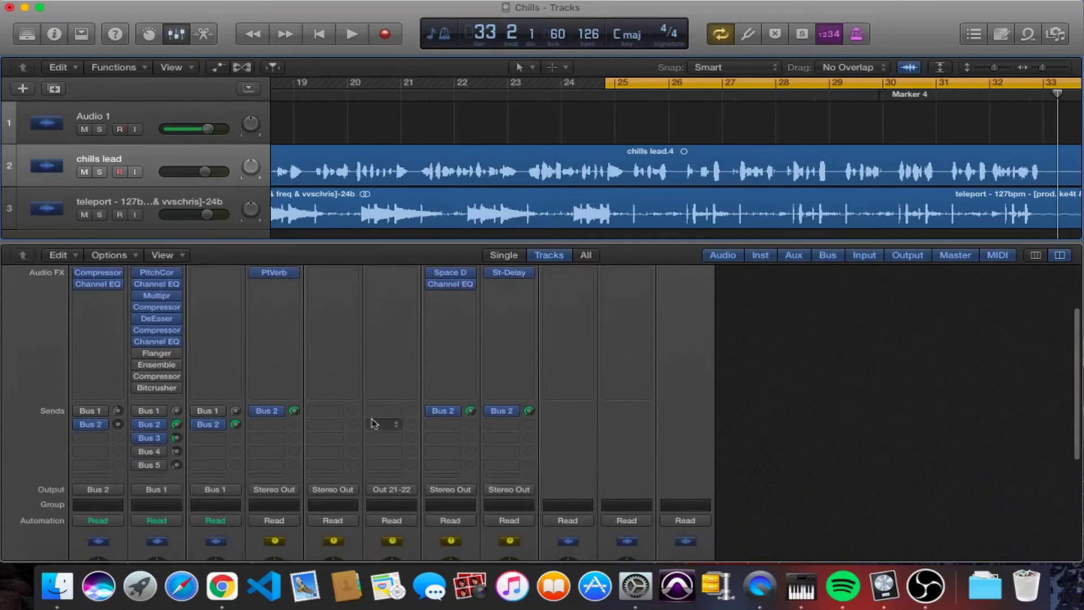
left_click_drag(404, 244, 407, 107)
scroll(343, 243, "down", 1)
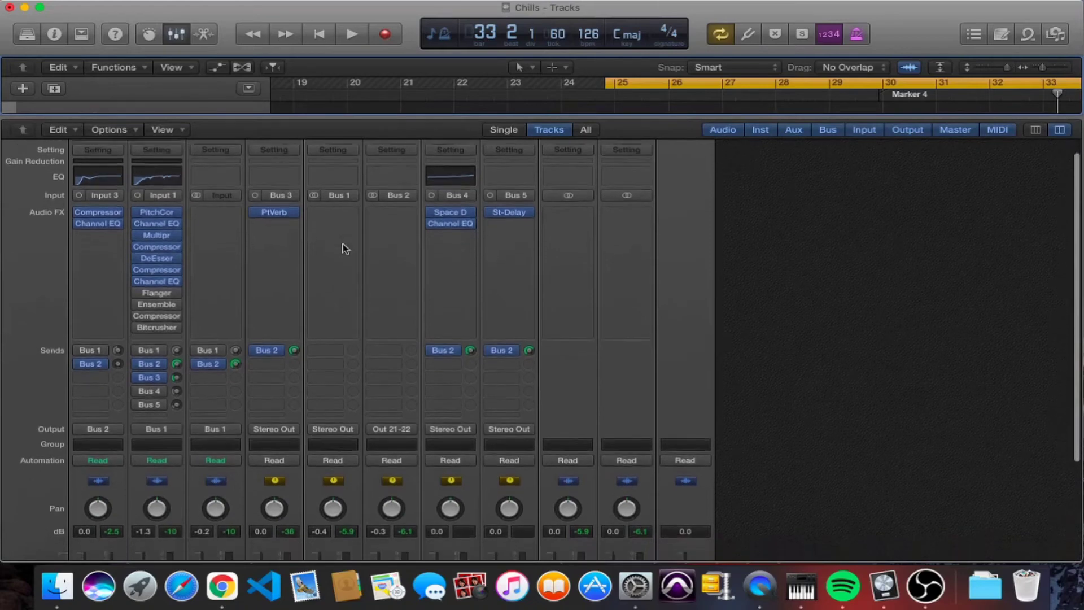
scroll(343, 242, "down", 5)
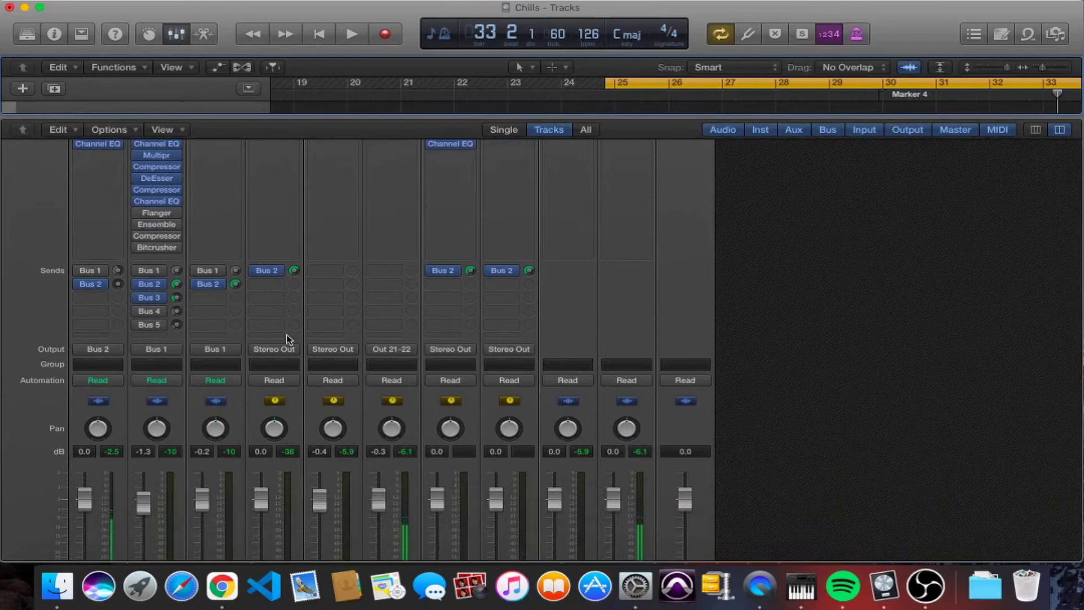
- Open the PlatinumVerb on the Reverb 1 channel and place its window clear of the chills lead channel strip
scroll(288, 339, "up", 1)
scroll(286, 340, "up", 4)
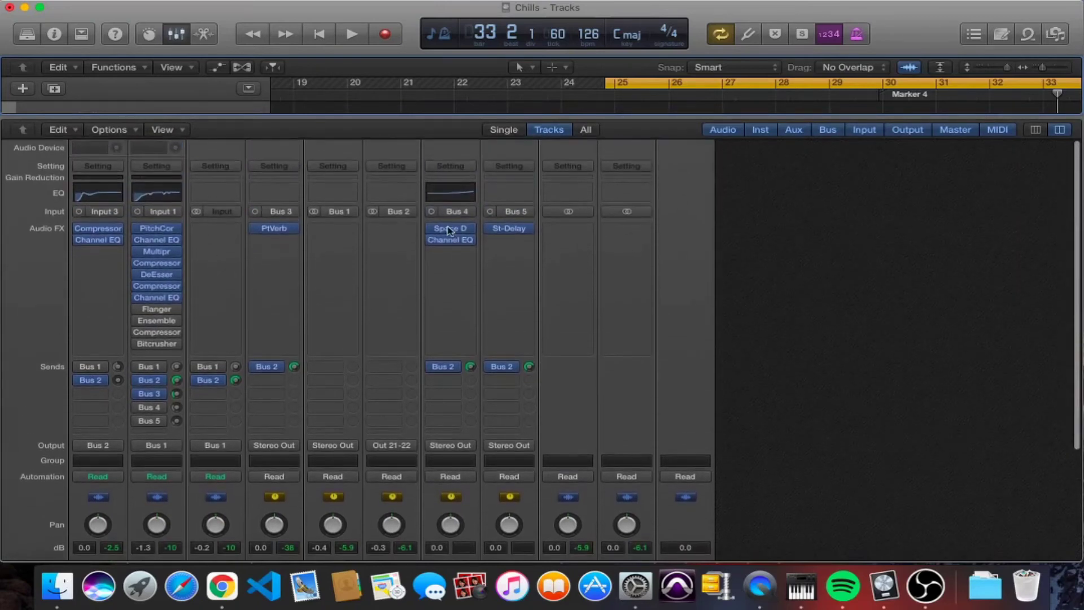
scroll(433, 301, "down", 5)
scroll(433, 300, "down", 3)
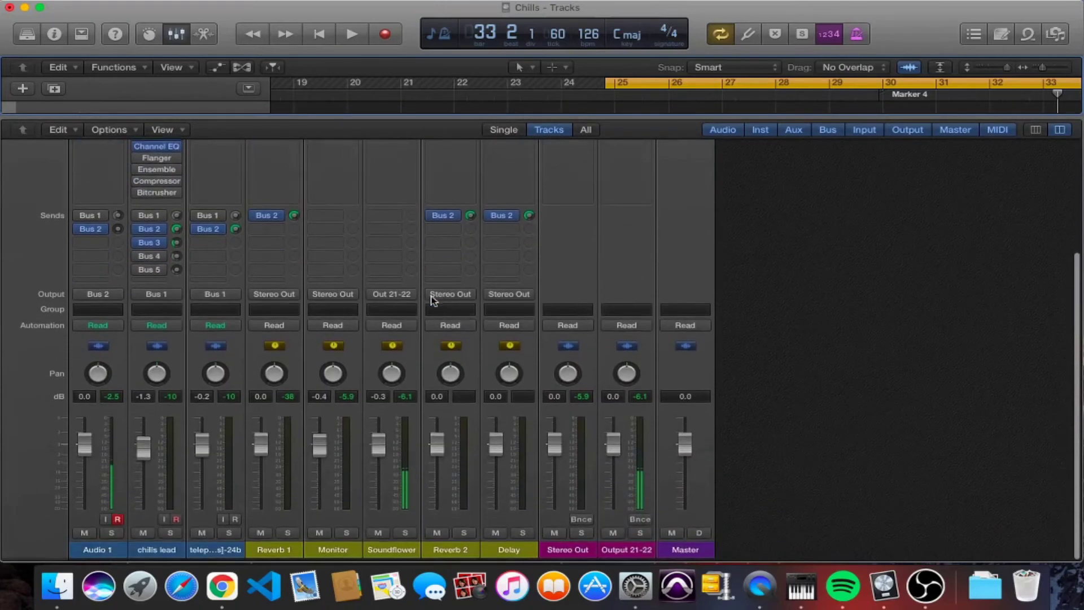
scroll(434, 300, "up", 5)
scroll(432, 300, "up", 3)
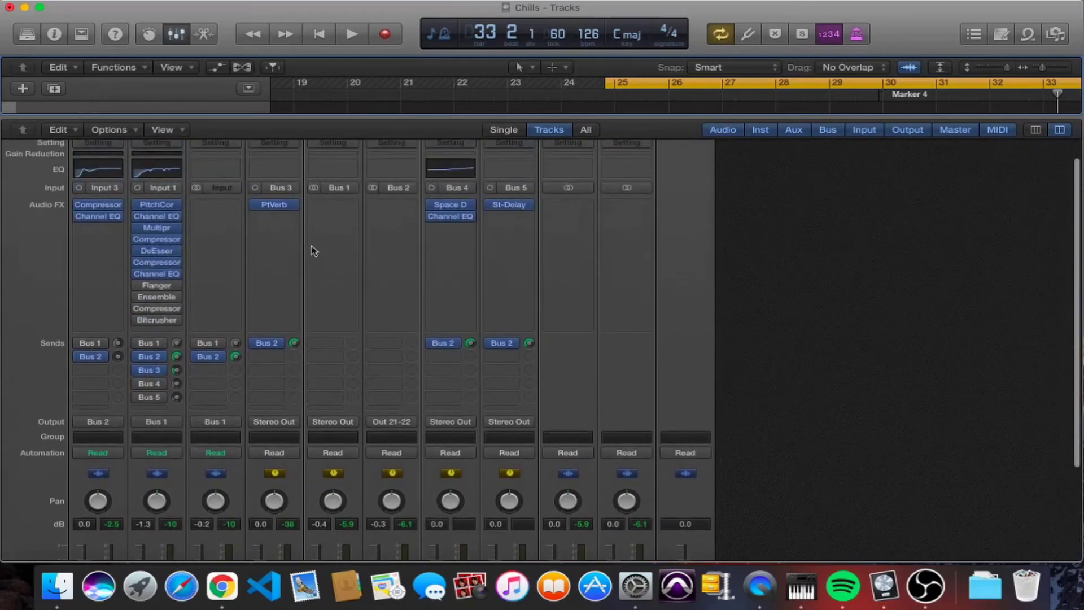
left_click(279, 206)
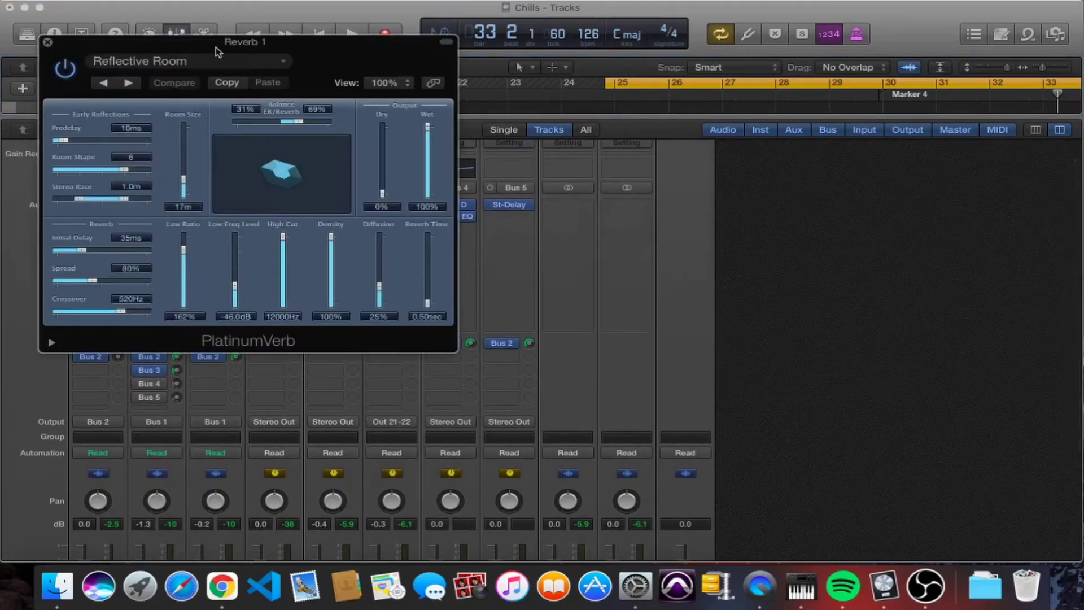
left_click_drag(221, 44, 641, 83)
scroll(392, 330, "down", 5)
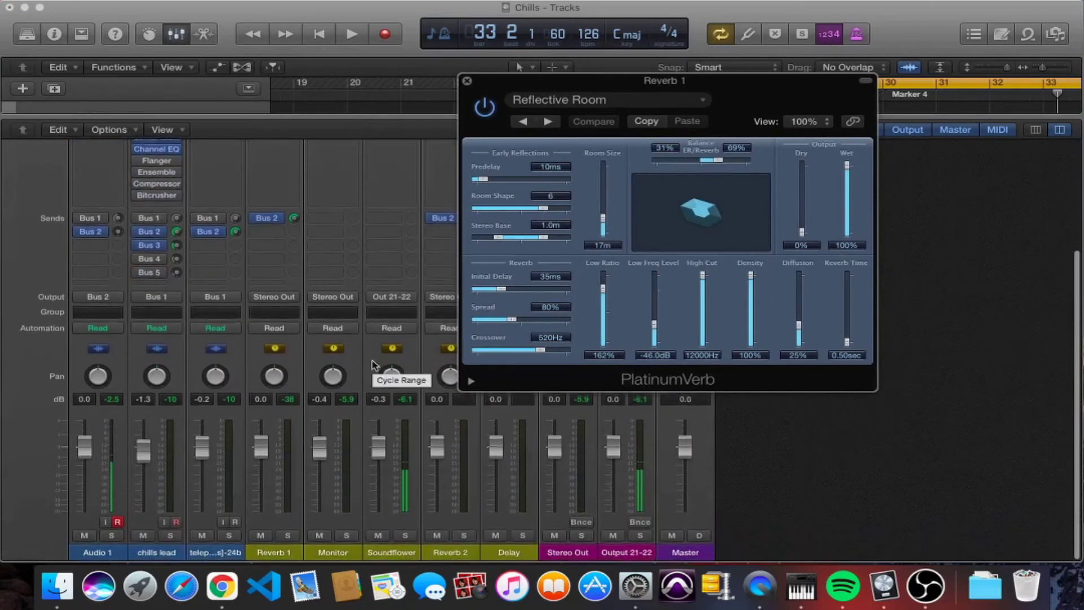
- Mute the telep...s]-24b track, audition chills lead with the Bus 3 reverb send, stop playback and unmute the track
left_click(202, 536)
key("space")
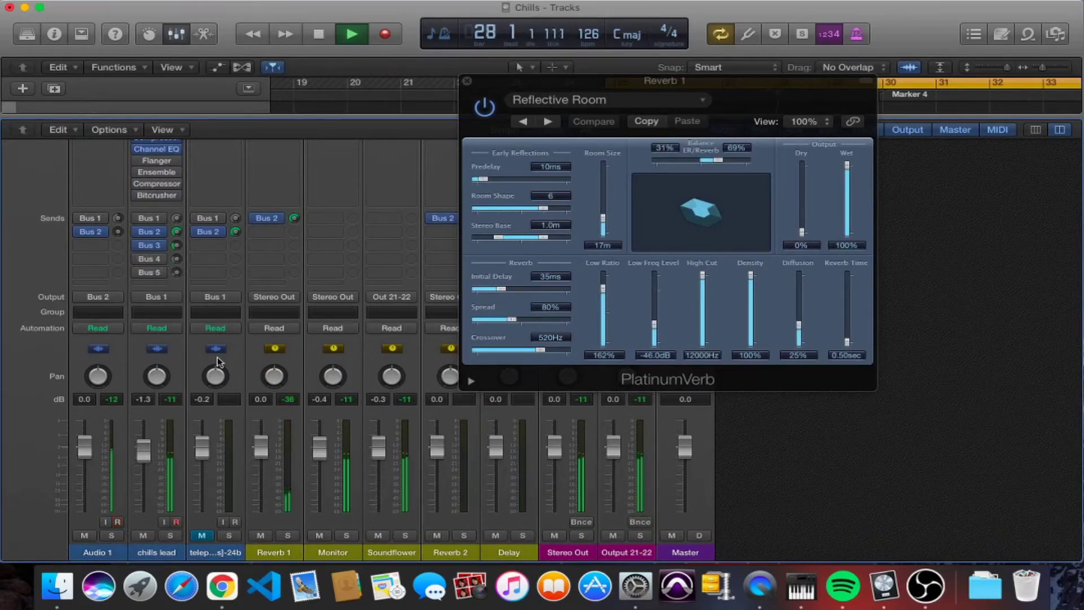
key("space")
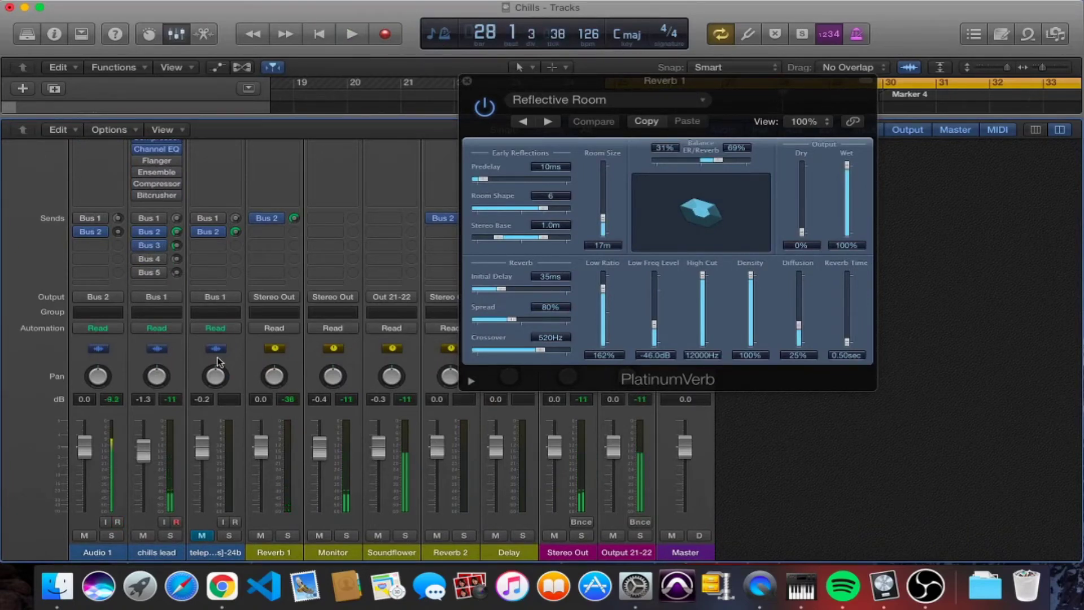
left_click(201, 535)
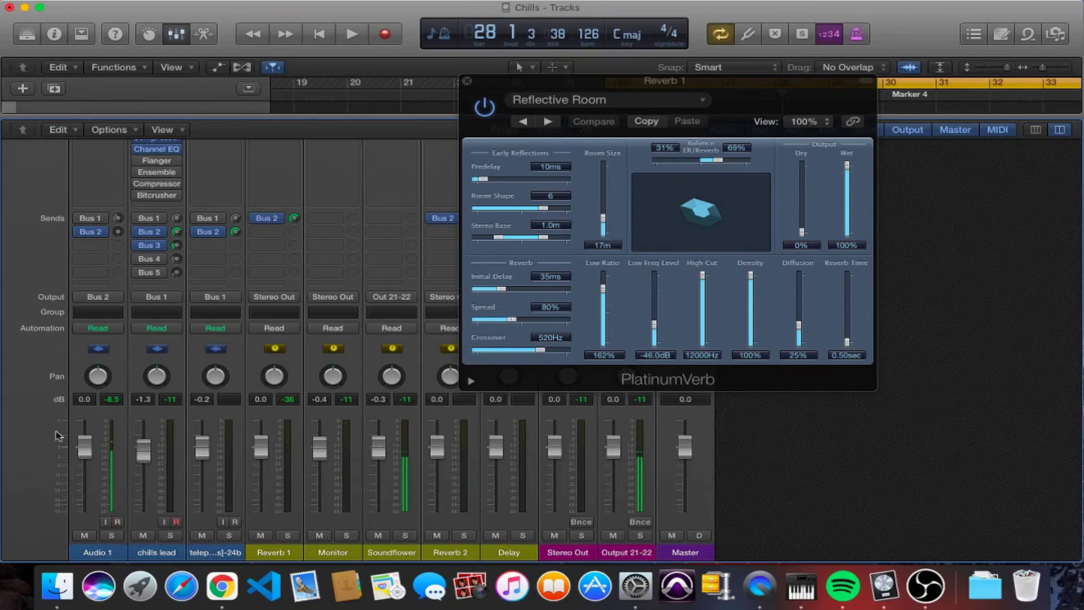
- Switch on the Bus 4 send on chills lead, play the section and close the PlatinumVerb window
mouse_move(146, 277)
left_click(141, 266)
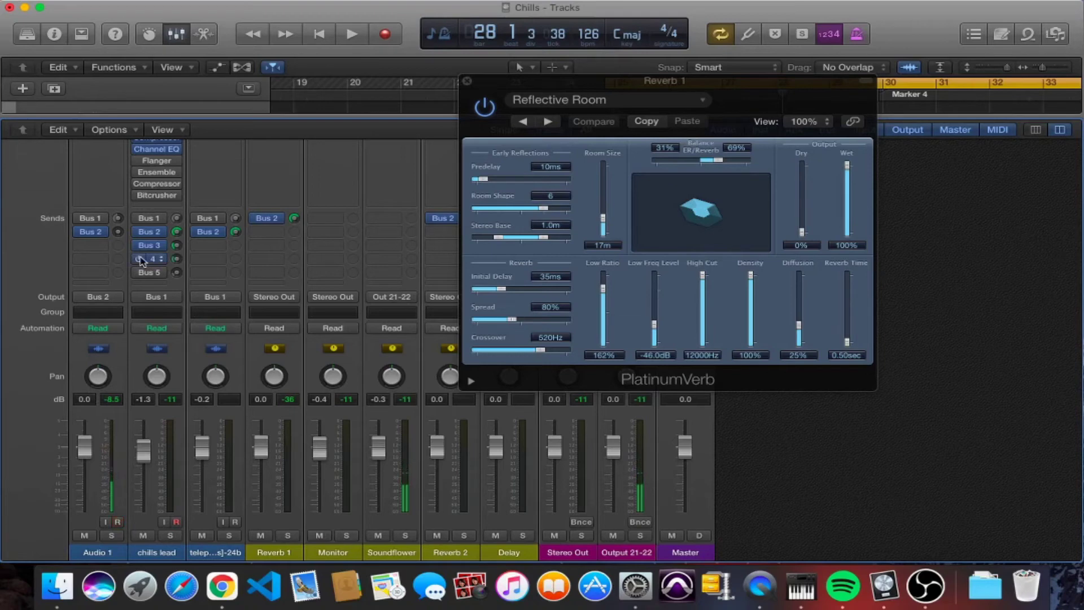
key("space")
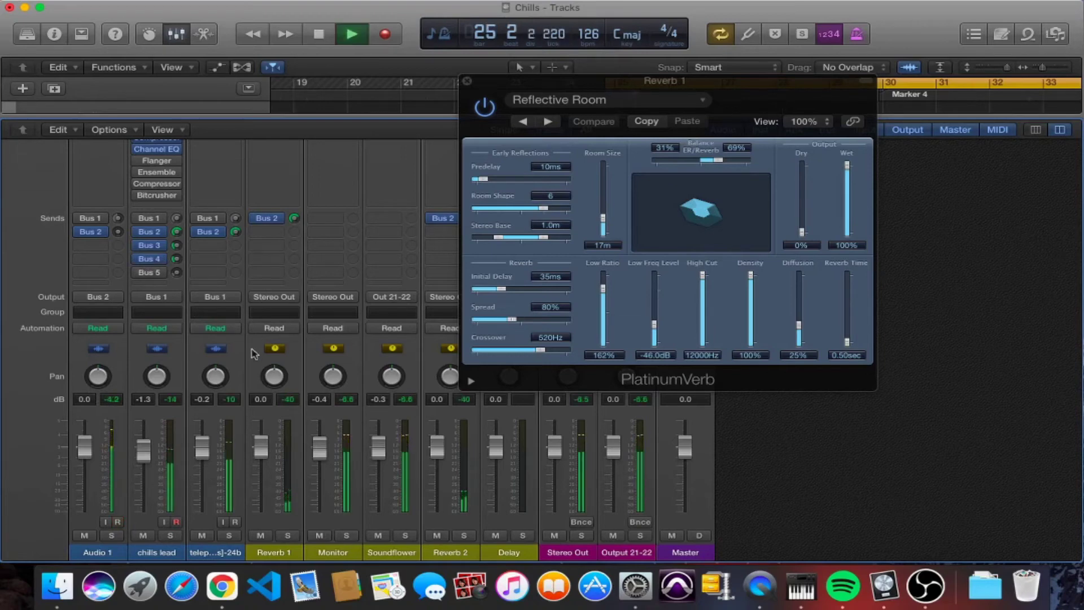
scroll(405, 268, "up", 2)
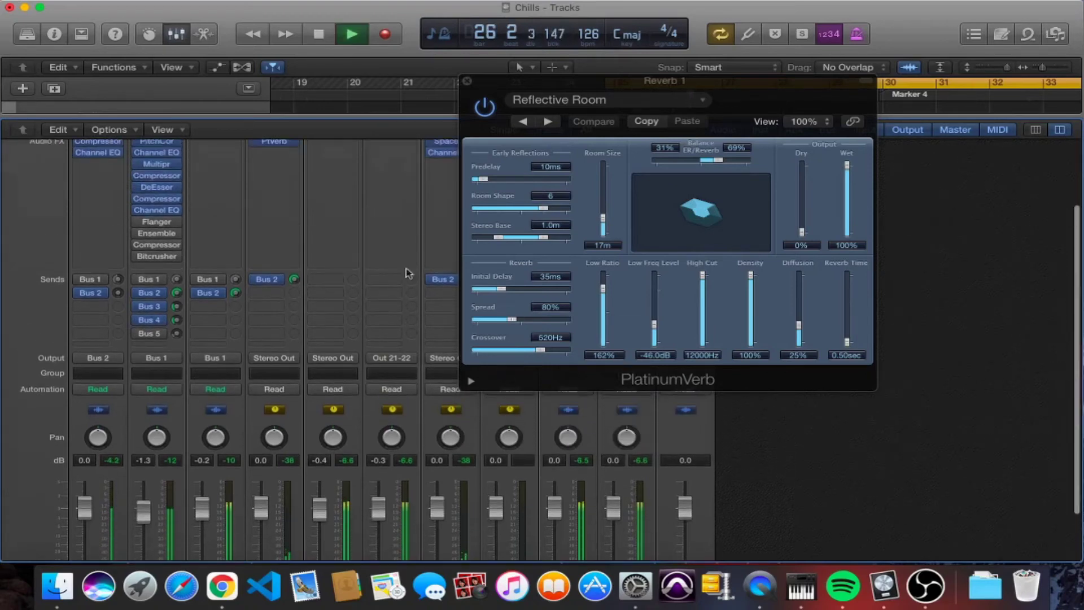
left_click(467, 81)
scroll(446, 195, "up", 1)
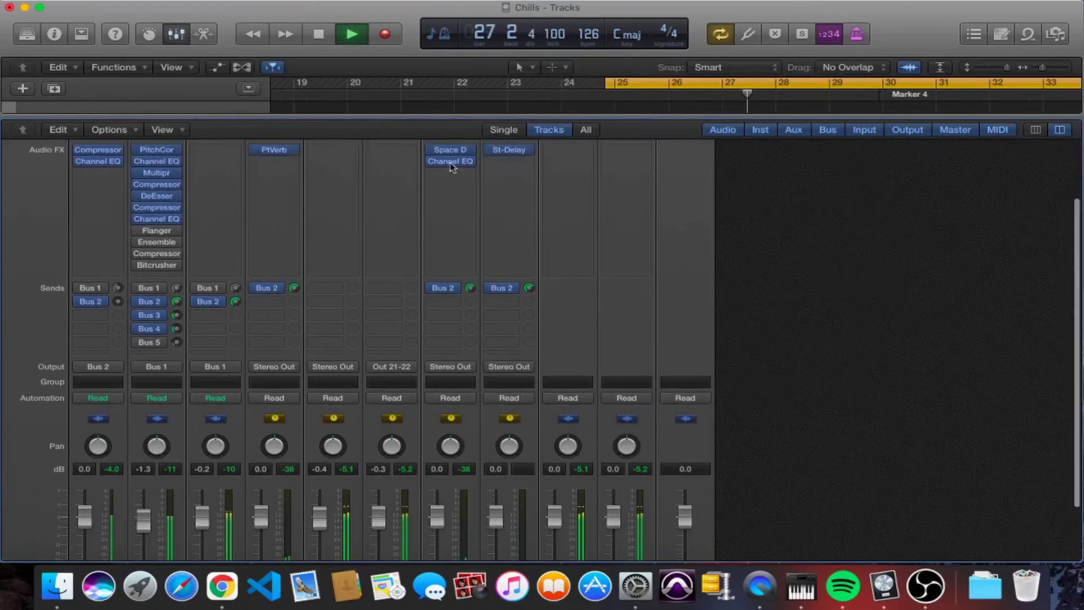
- Review the Space Designer's 02.6s Vocal Plate preset and preset categories on Reverb 2, followed by that channel's Channel EQ
left_click(452, 151)
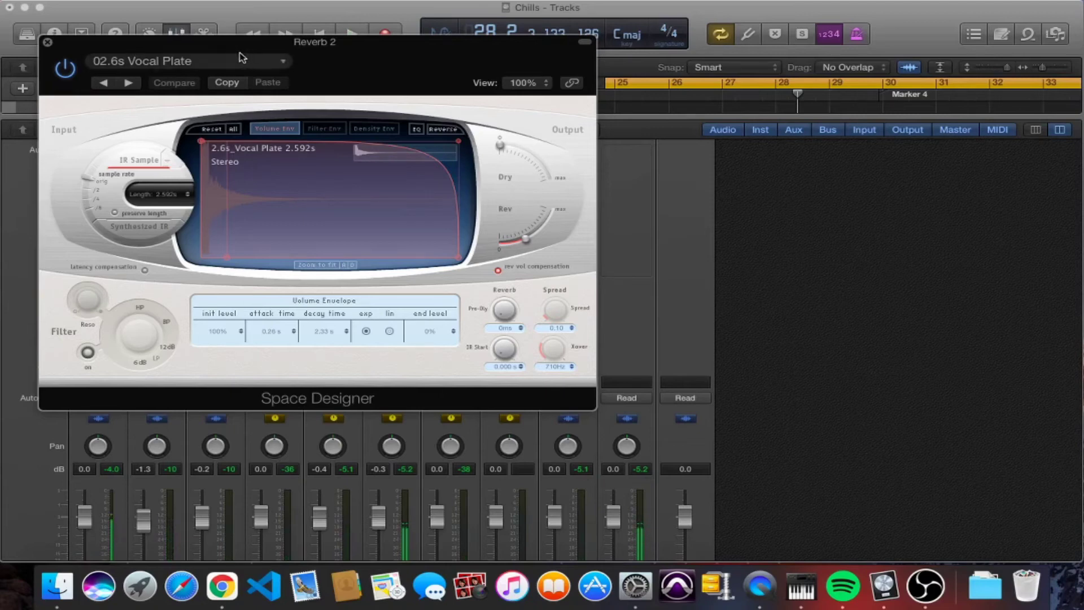
left_click(178, 66)
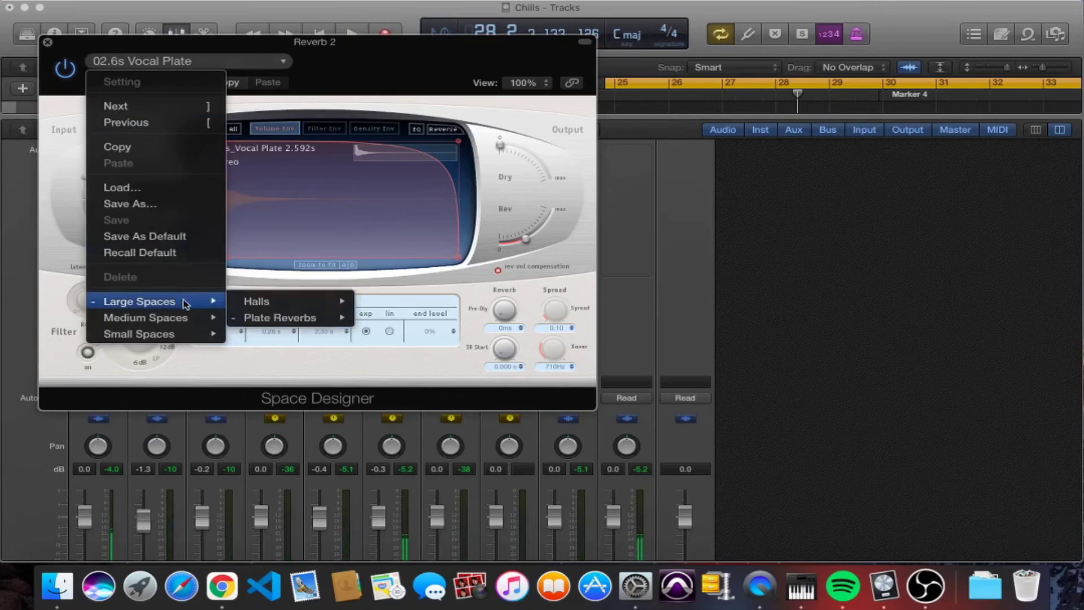
left_click(399, 57)
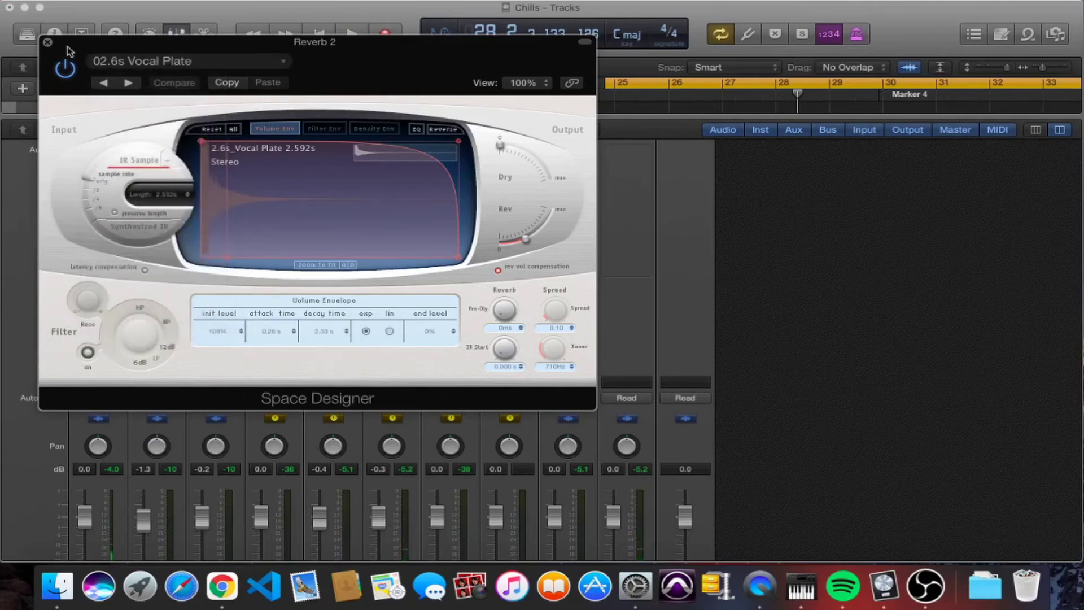
left_click(49, 43)
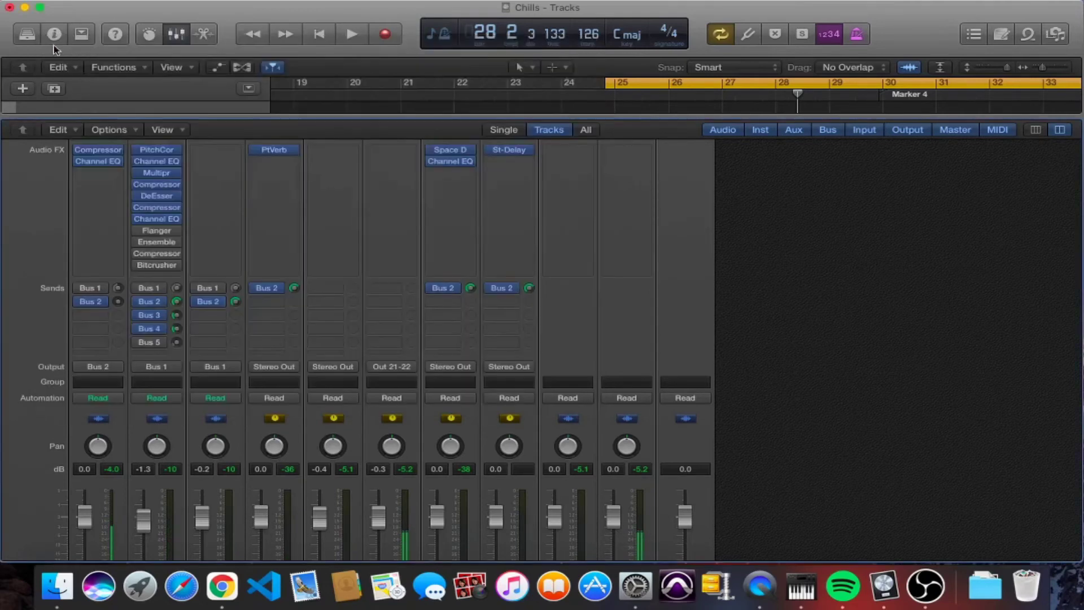
left_click(455, 164)
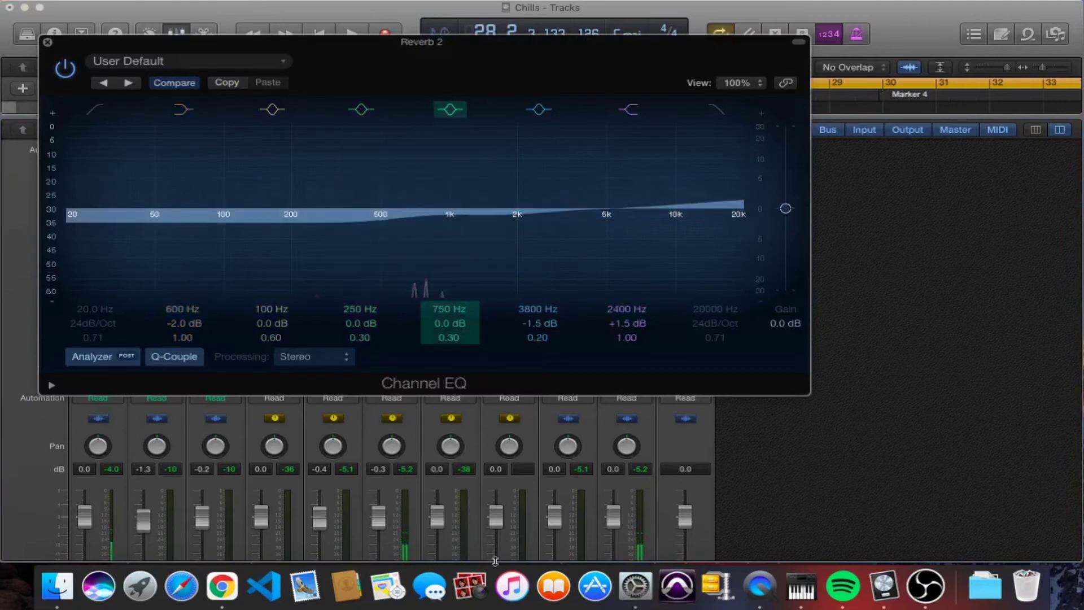
left_click(48, 43)
- Audition chills lead with the telep...s]-24b track muted, unmute that track and switch on the Bus 5 send on chills lead
scroll(328, 525, "down", 3)
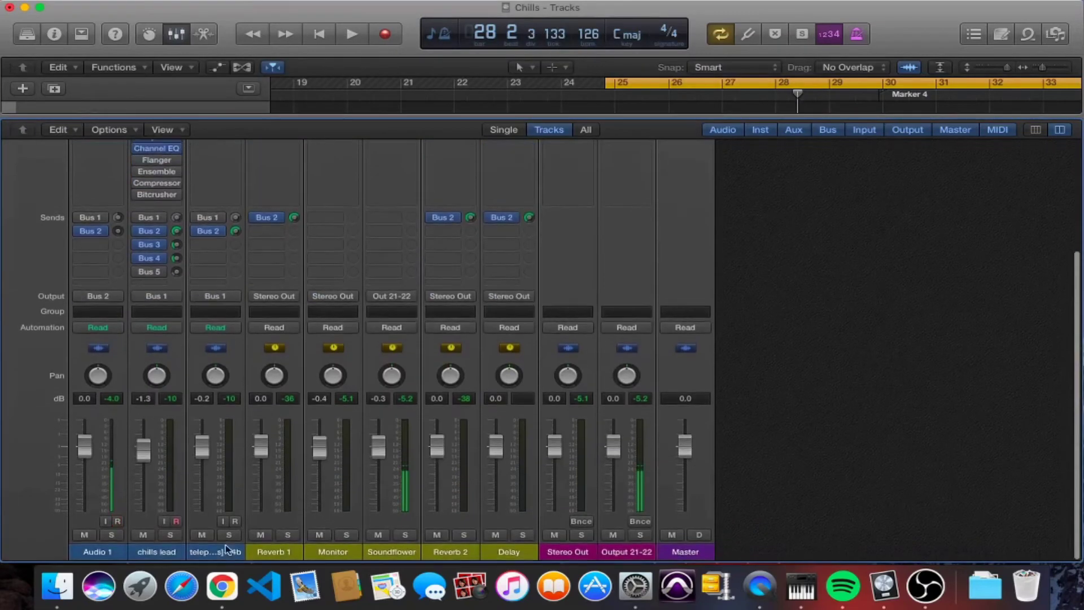
left_click(204, 536)
key("space")
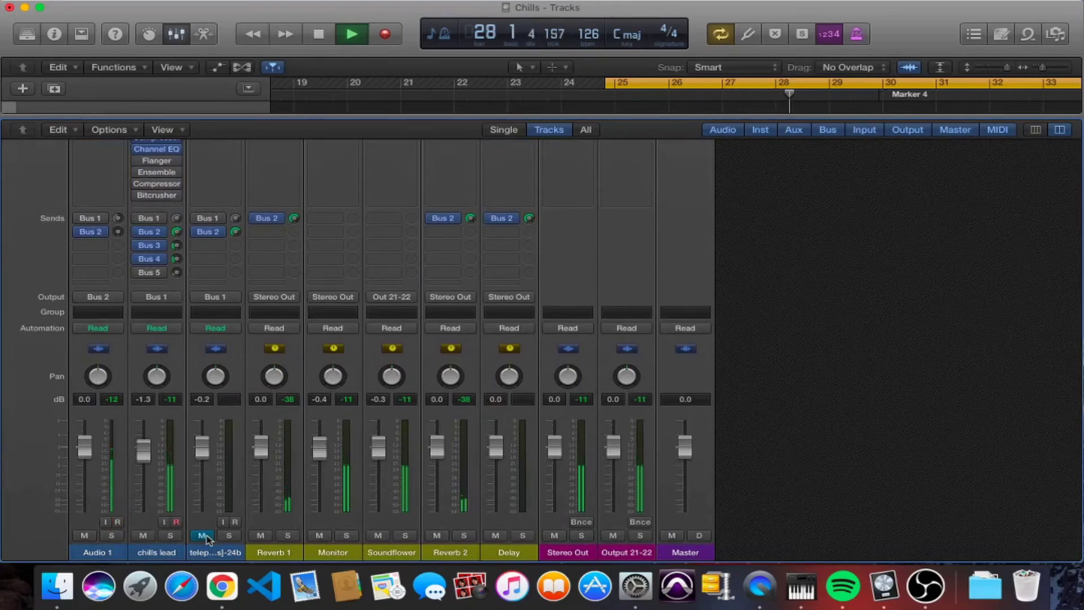
left_click(202, 535)
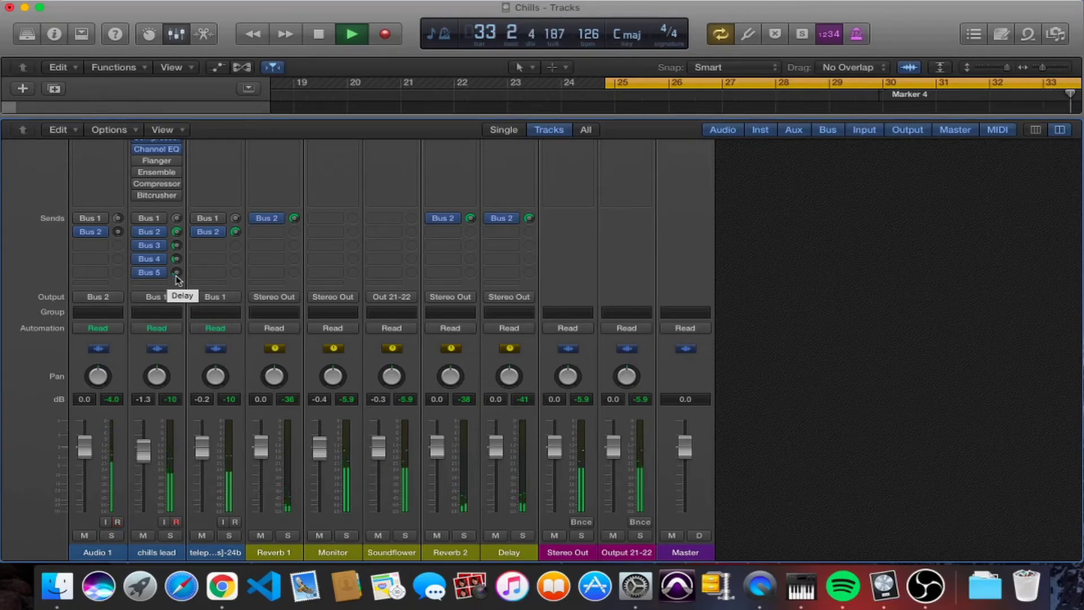
- Audition the Bus 5 delay send on chills lead and review the Stereo Delay settings on the Delay channel
key("space")
key("space")
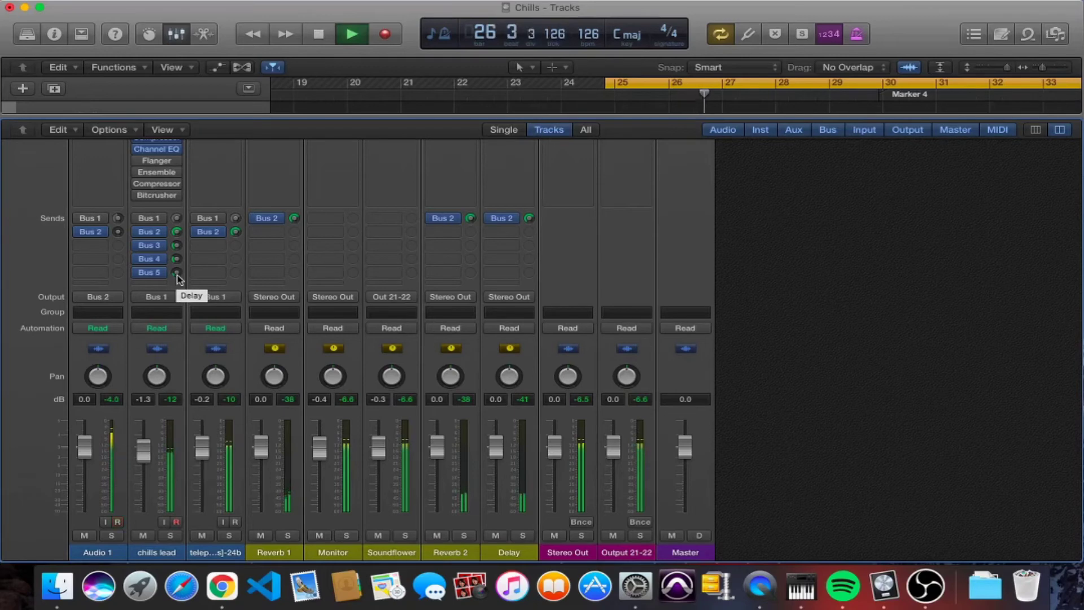
scroll(388, 350, "up", 5)
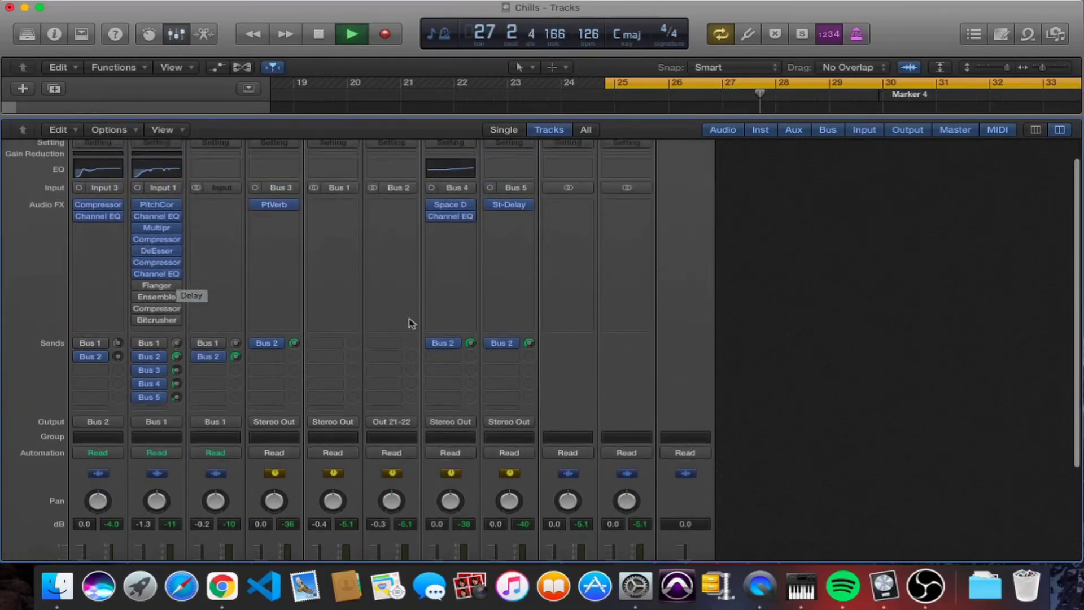
left_click(506, 205)
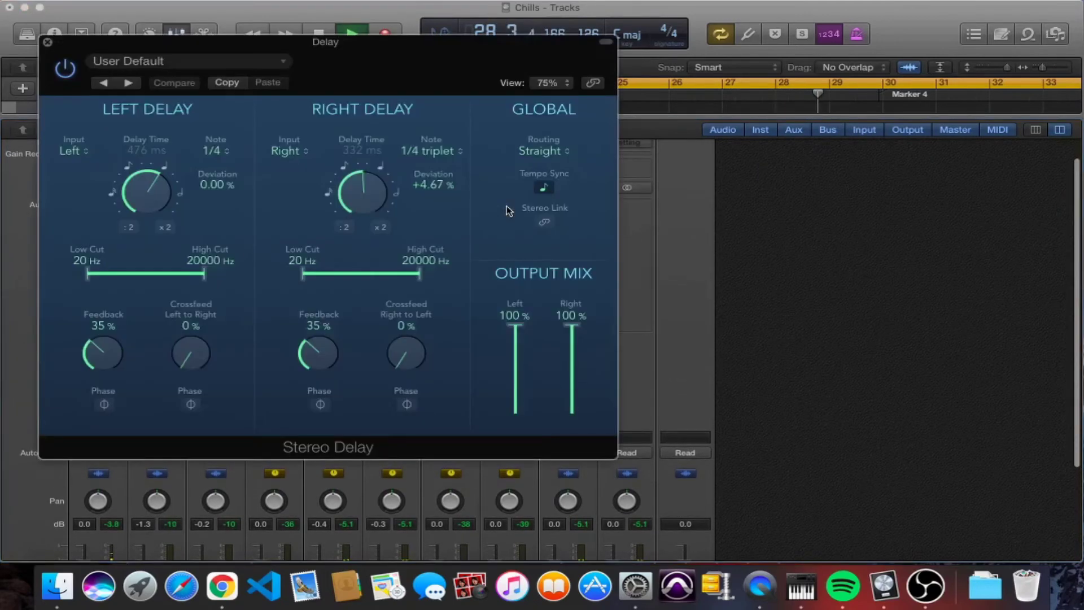
key("space")
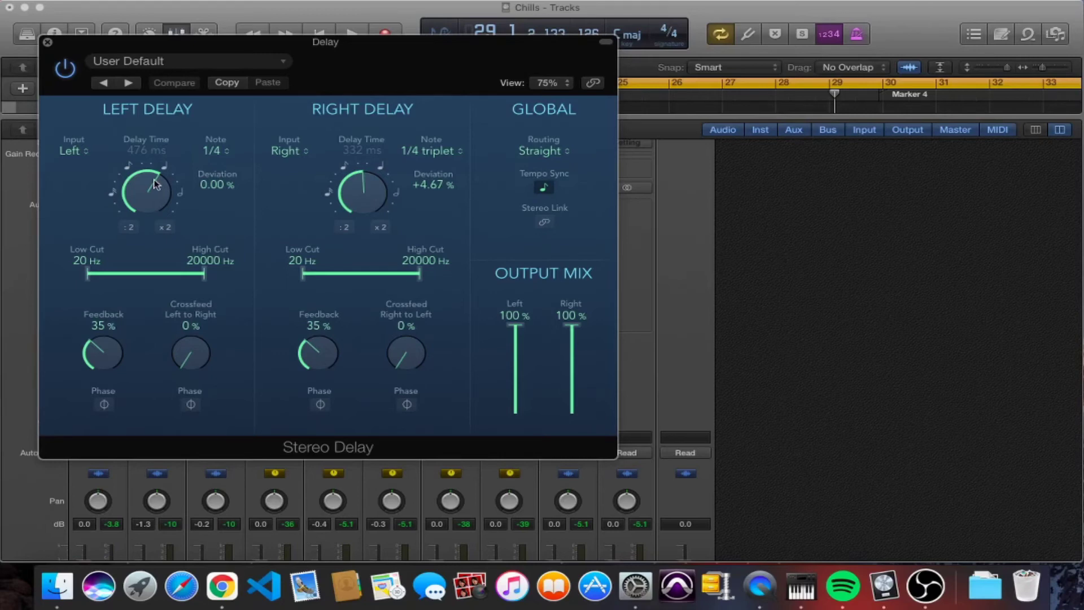
left_click(48, 42)
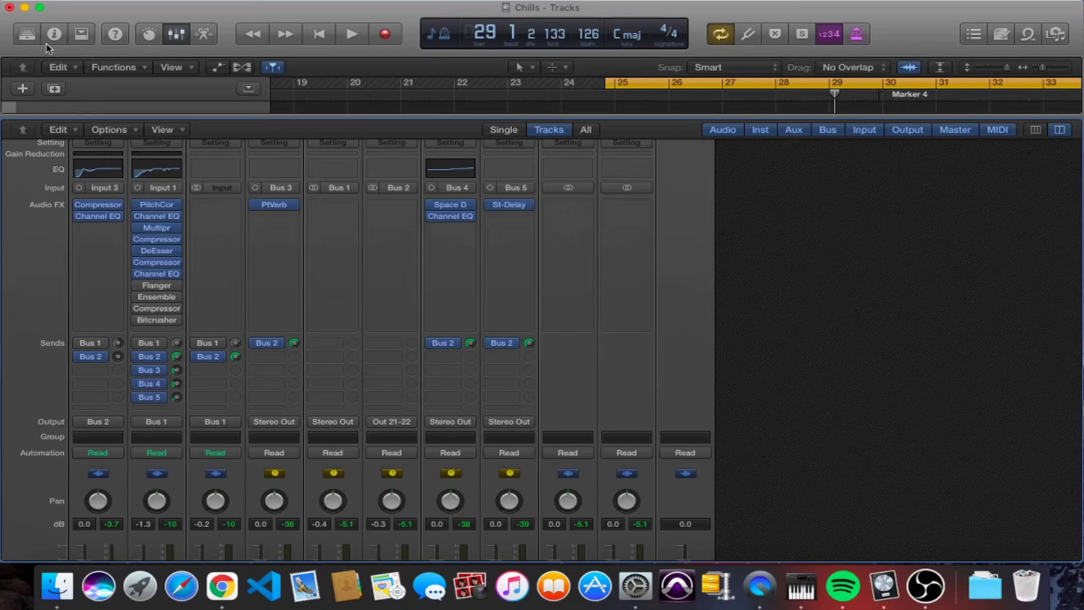
- Switch on the Flanger on chills lead and compare it bypassed and active during playback
scroll(157, 291, "up", 1)
left_click(158, 296)
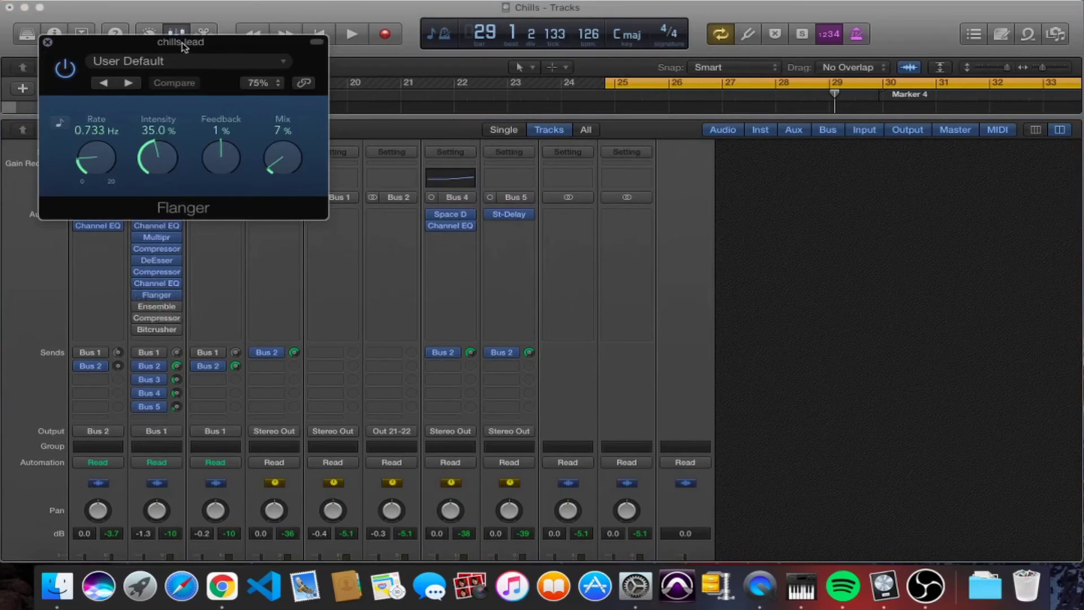
left_click_drag(182, 42, 521, 129)
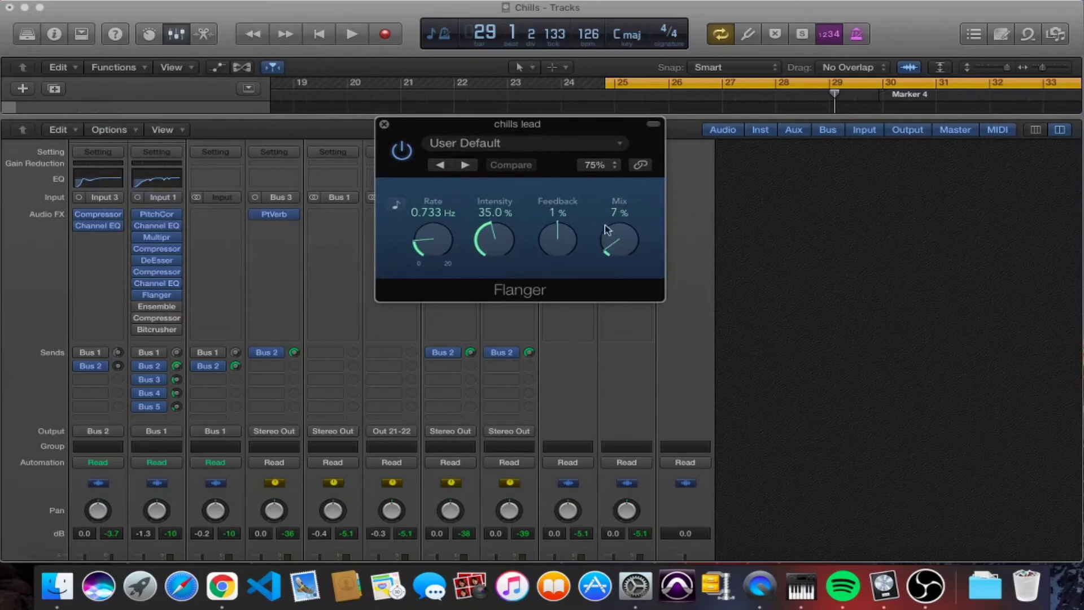
key("space")
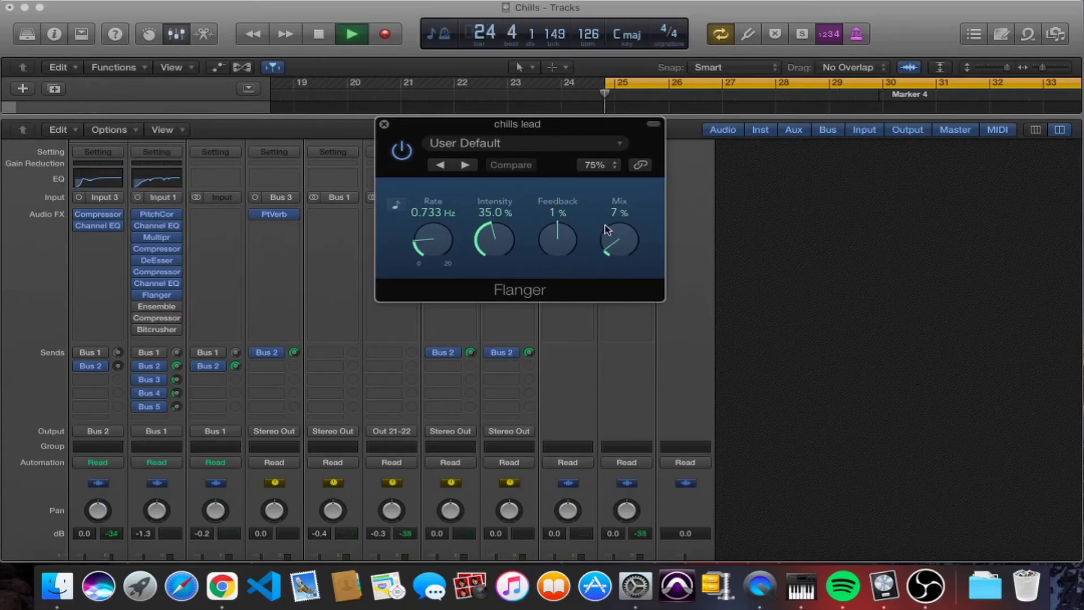
left_click(401, 151)
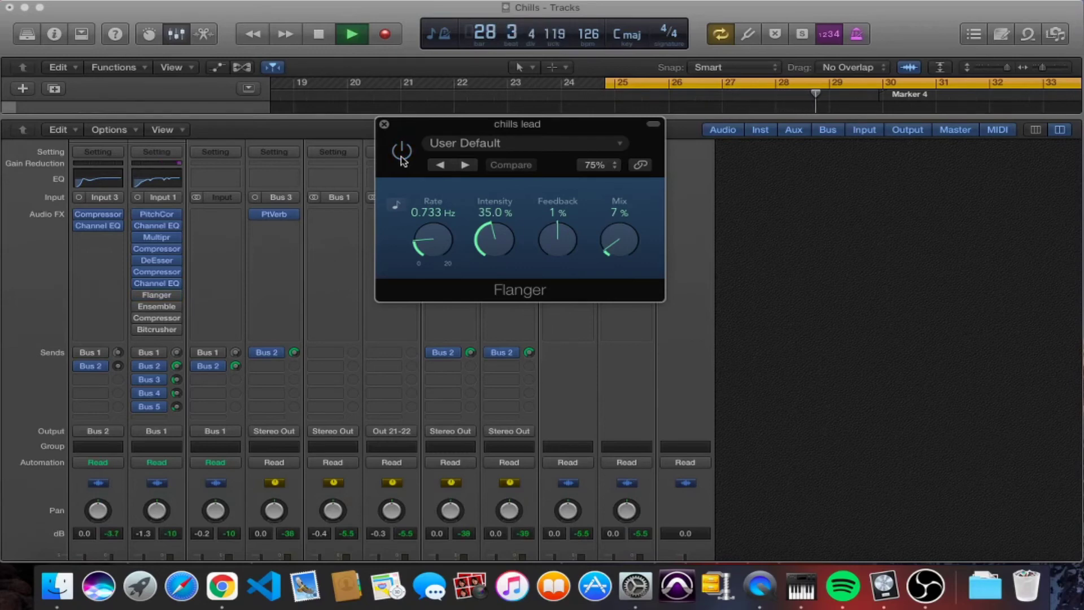
left_click(402, 152)
- Switch on the Ensemble on chills lead, review it beside the Flanger during playback, and close both plug-in windows
mouse_move(136, 321)
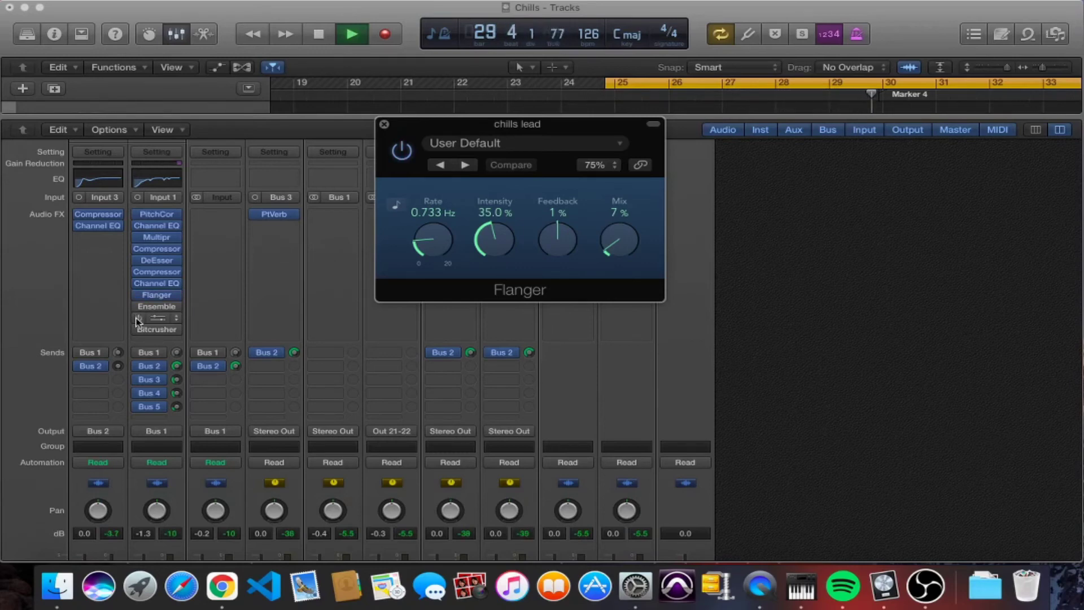
left_click(157, 306)
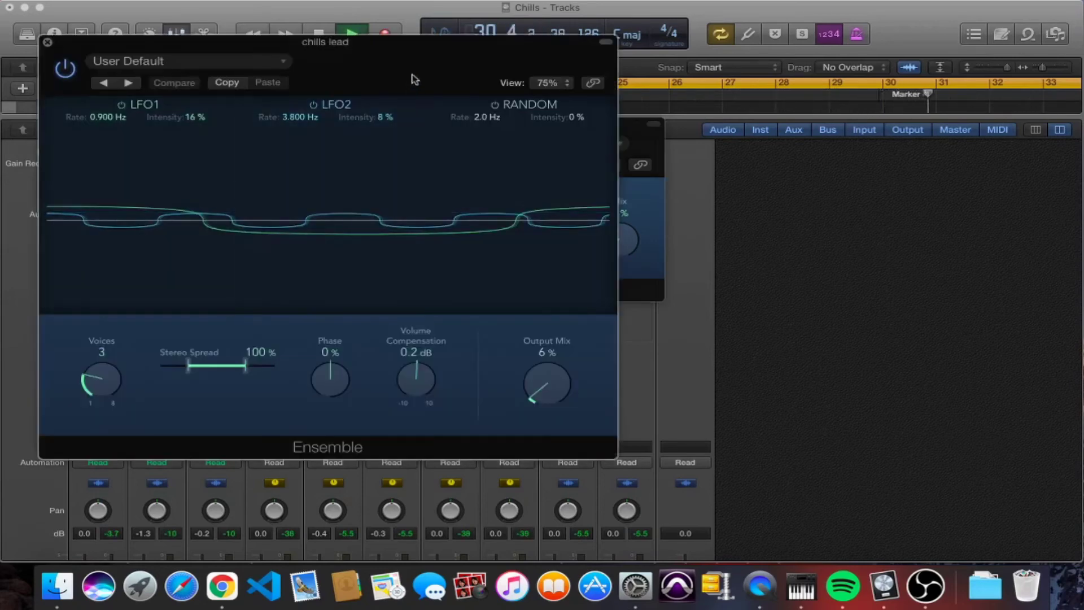
left_click(630, 138)
left_click_drag(629, 138, 899, 165)
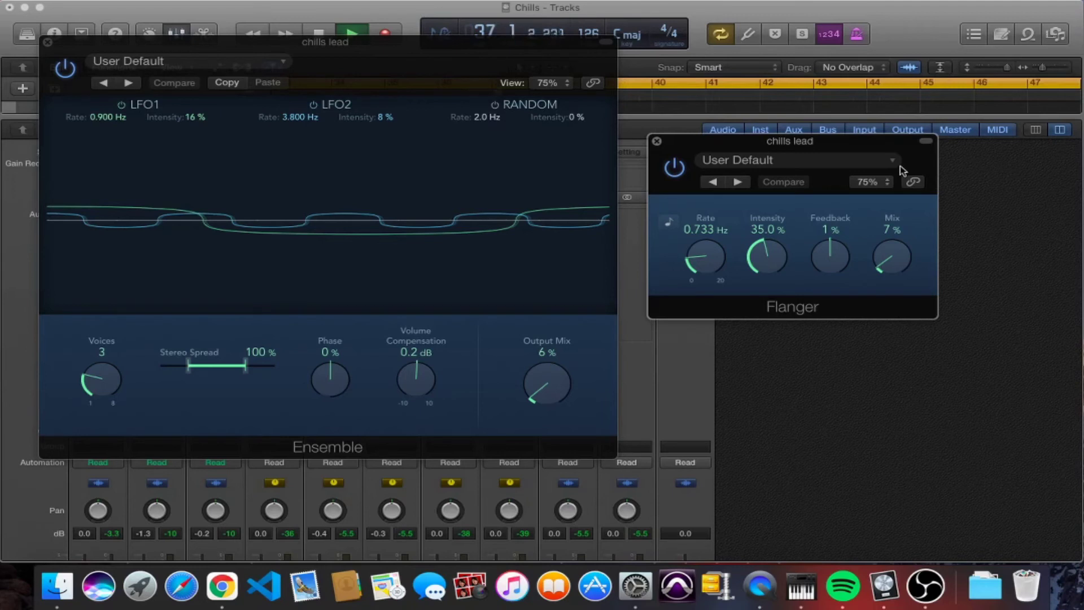
key("space")
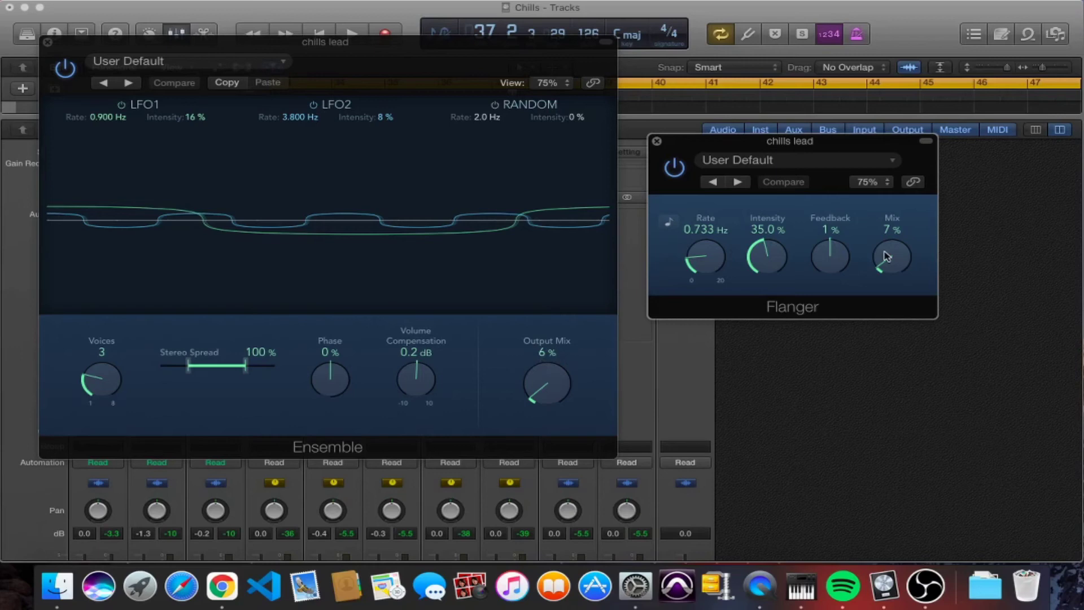
left_click(657, 142)
left_click(48, 42)
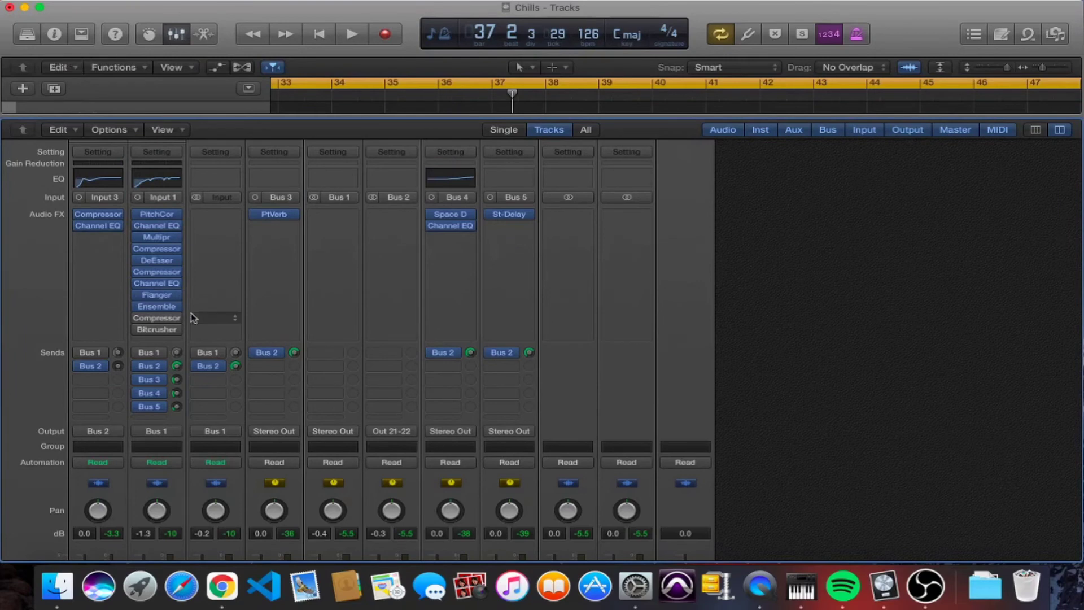
- Switch on the Studio FET Compressor after the Ensemble on chills lead and compare it bypassed and active during playback
scroll(198, 316, "down", 1)
left_click(157, 304)
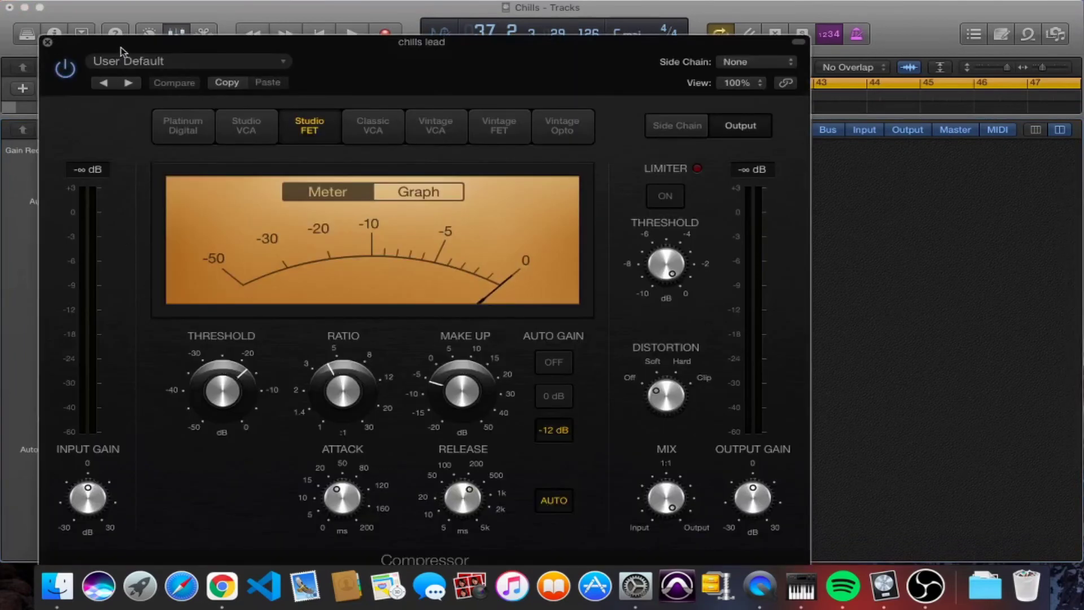
left_click_drag(120, 46, 383, 62)
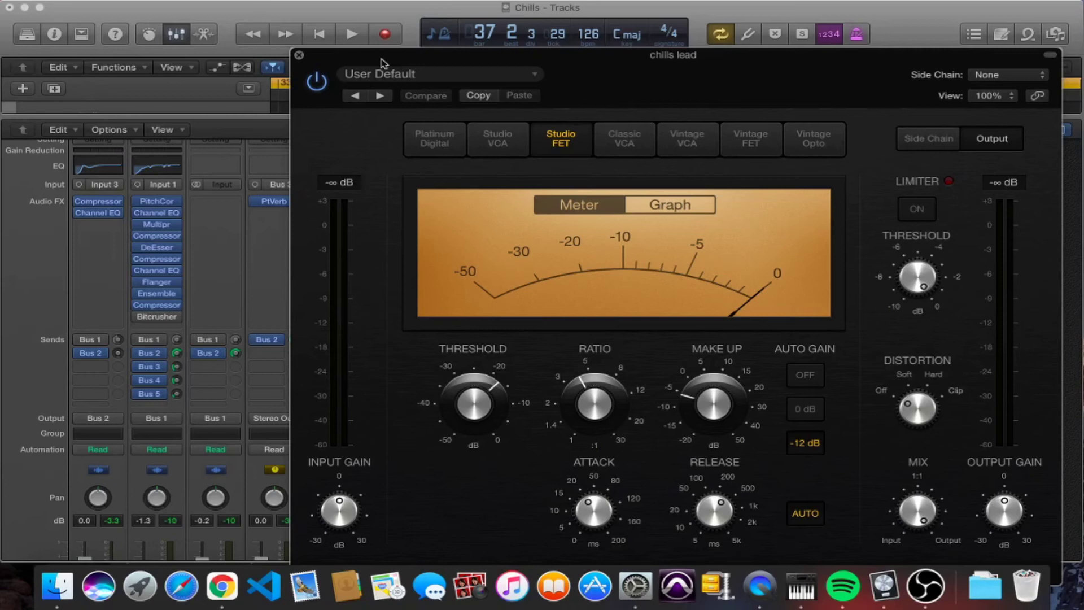
key("space")
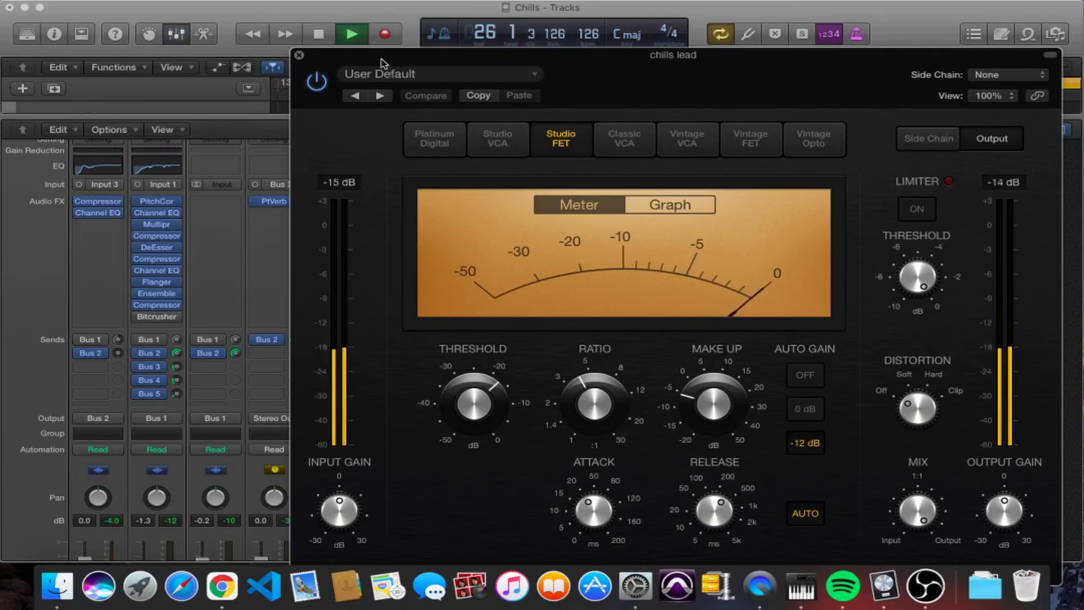
left_click(321, 86)
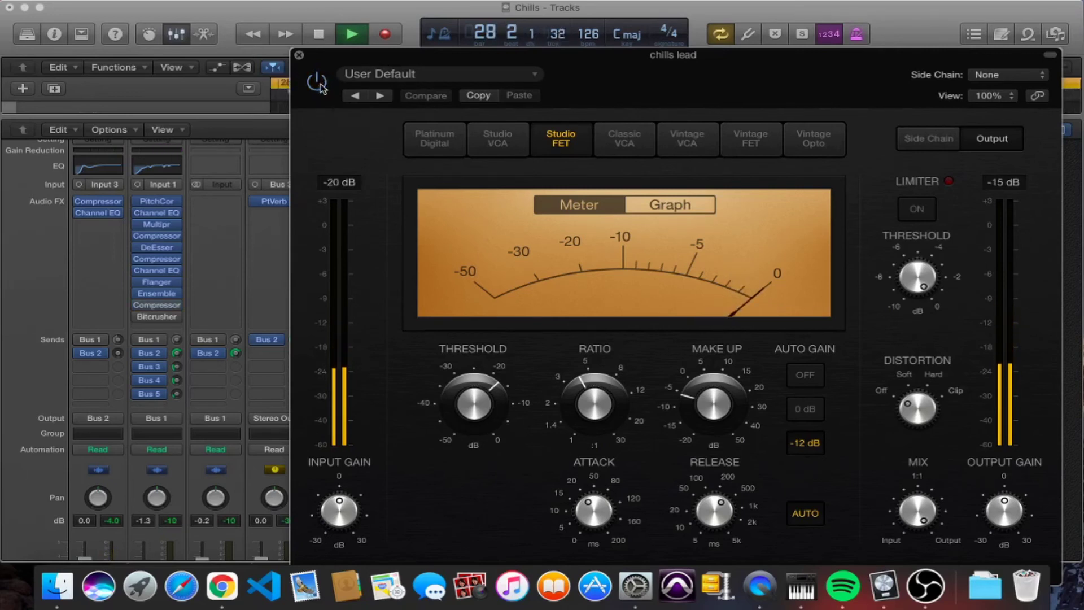
left_click(318, 83)
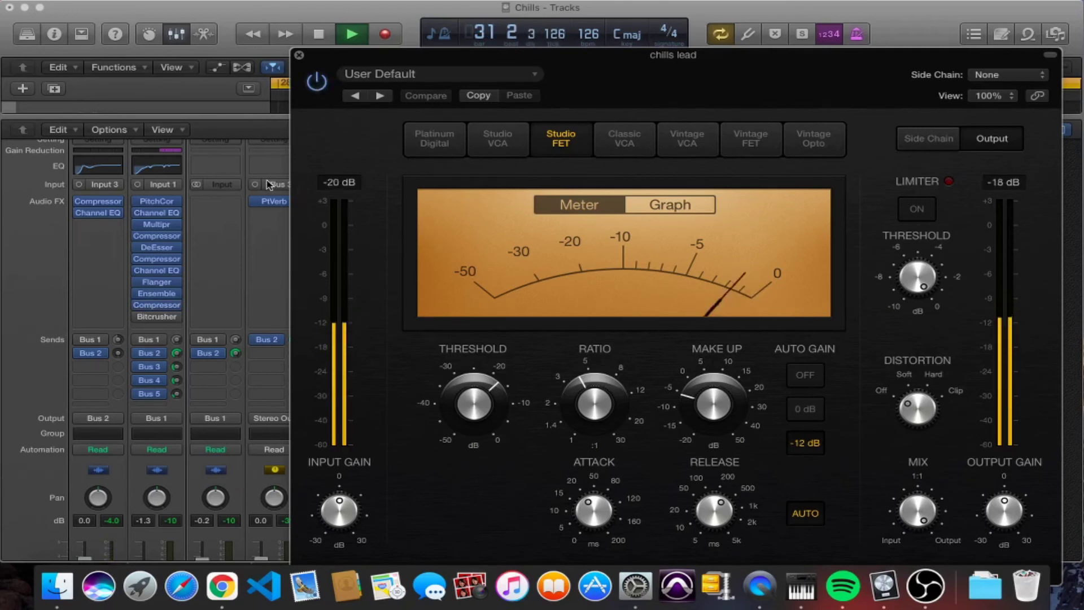
- Switch on the Bitcrusher on chills lead, audition it during playback, close the plug-in windows and stop playback
left_click(144, 318)
key("space")
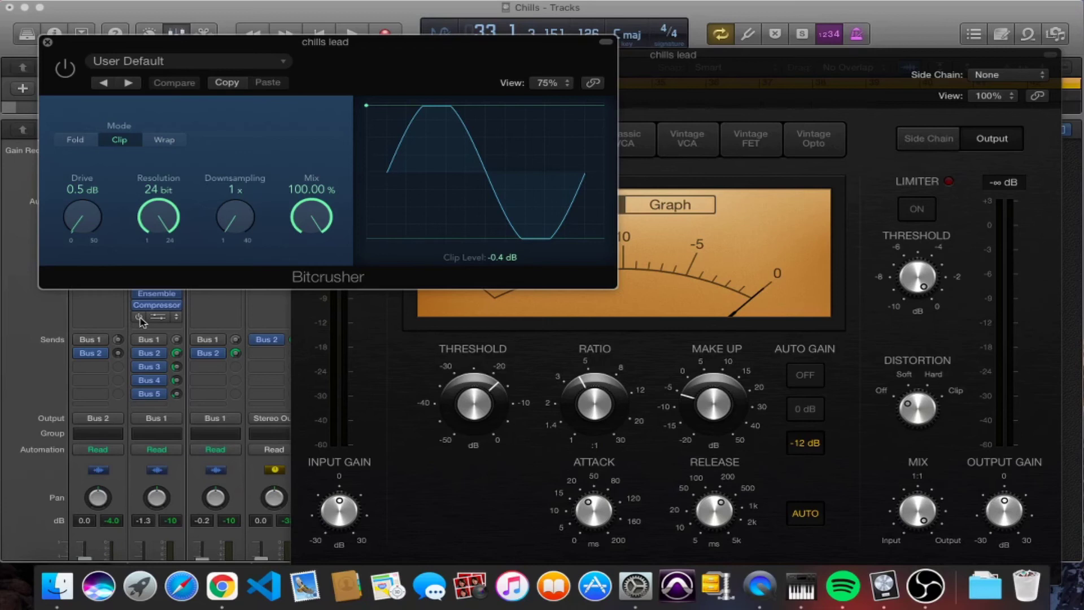
left_click(139, 318)
key("space")
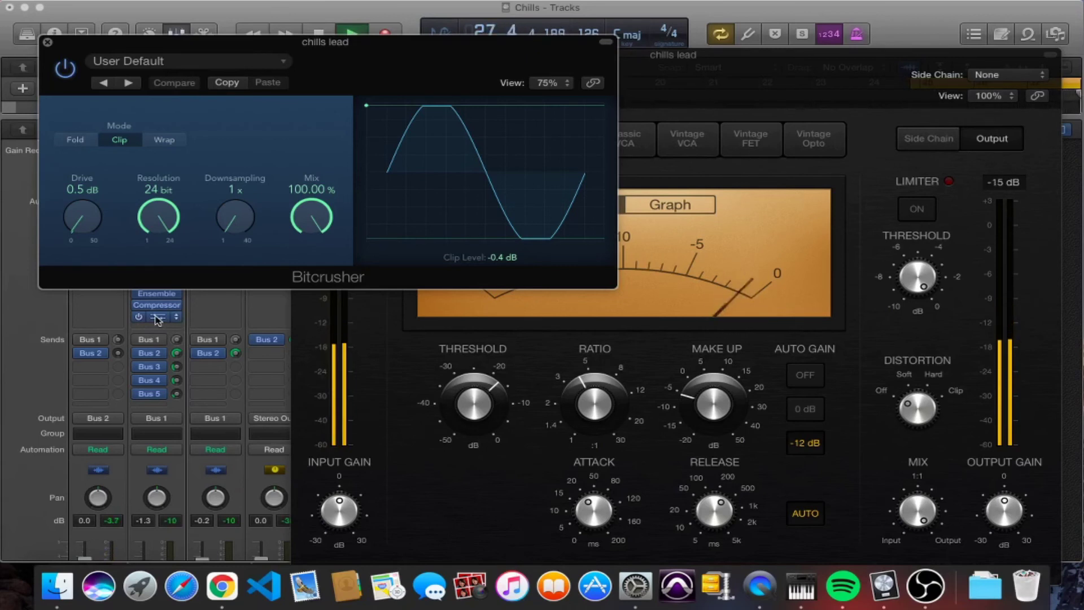
left_click(48, 42)
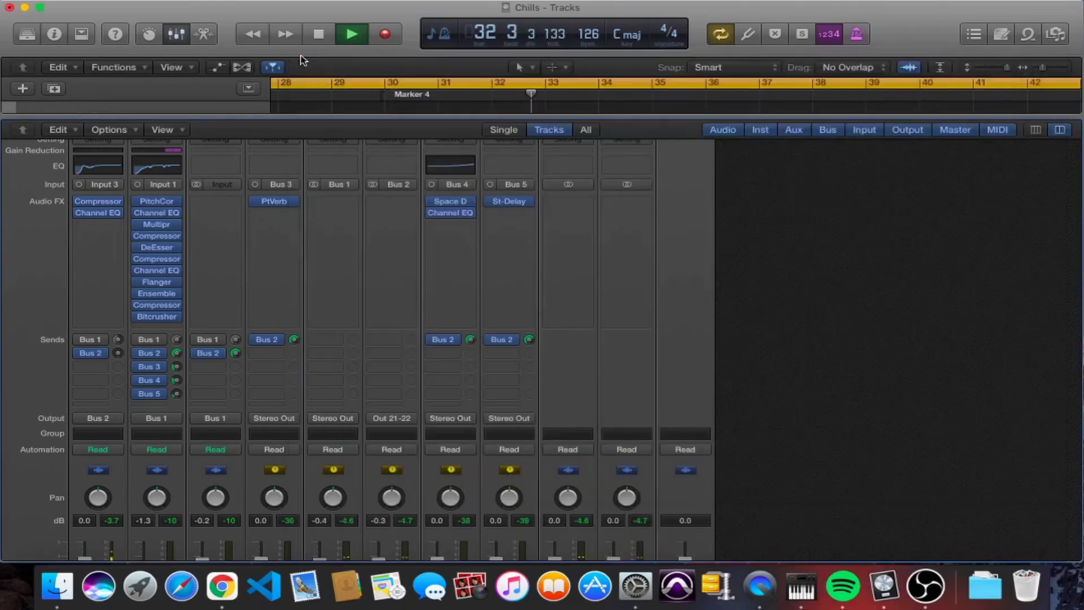
left_click(299, 56)
key("space")
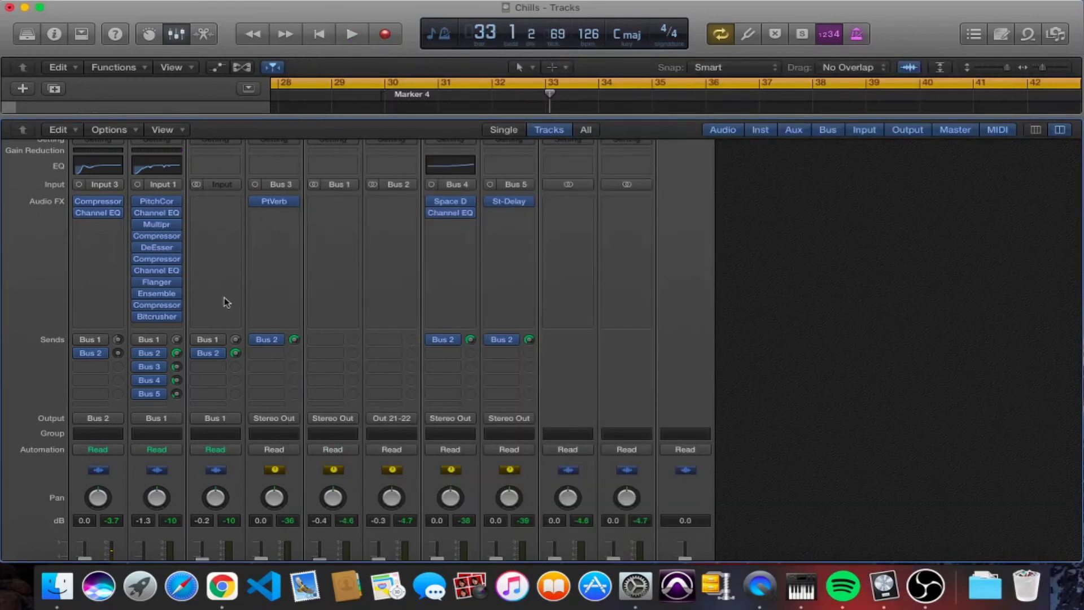
- Open the first Channel EQ on chills lead and turn on Link so other plug-ins open in the same window
scroll(240, 341, "down", 2)
scroll(240, 340, "down", 6)
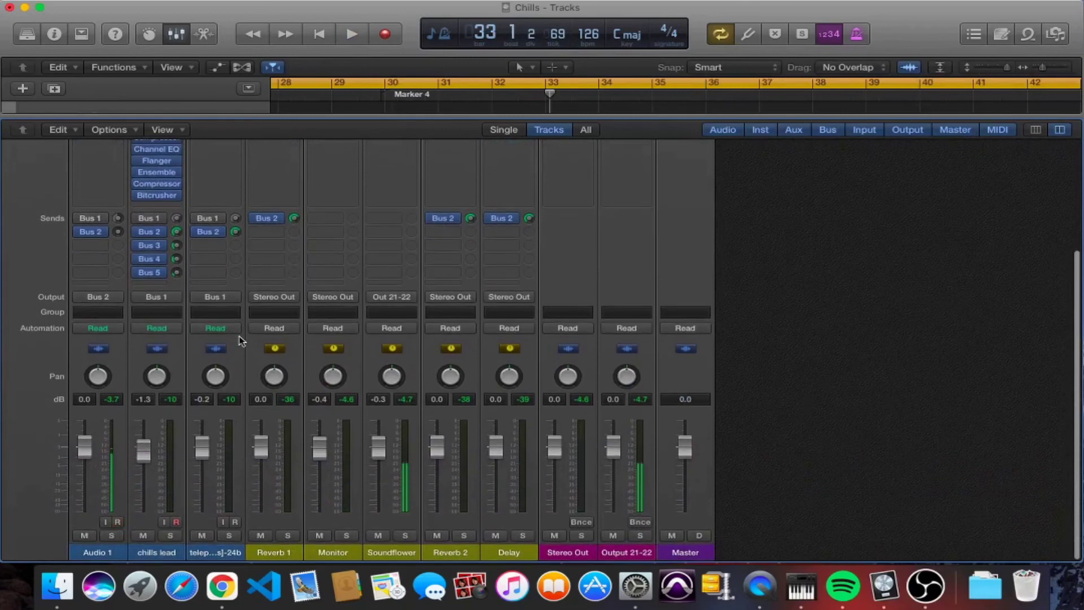
scroll(240, 340, "up", 2)
scroll(240, 340, "up", 5)
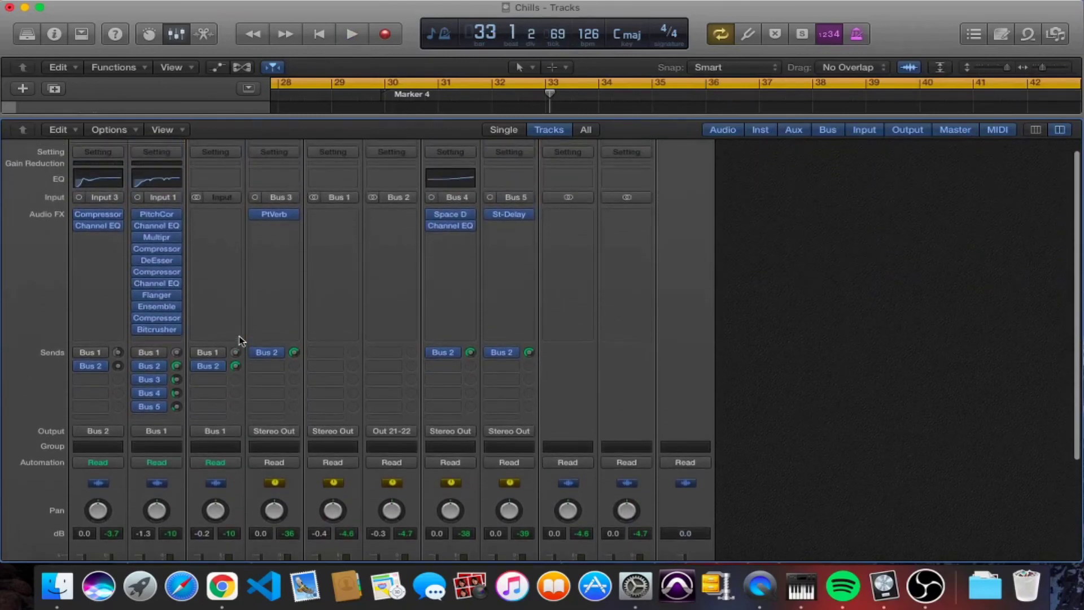
mouse_move(160, 219)
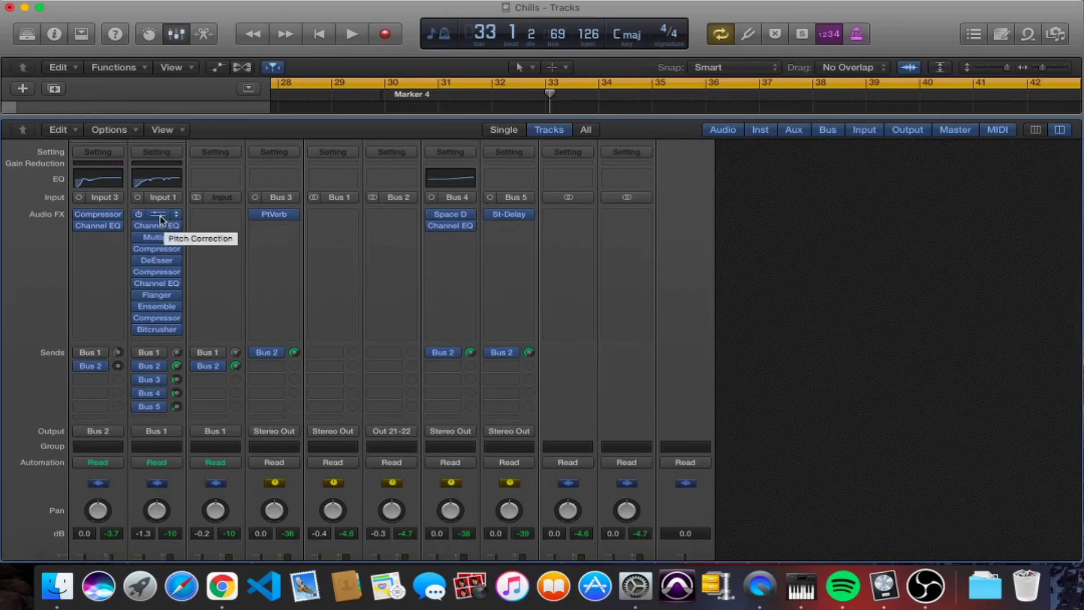
left_click(158, 227)
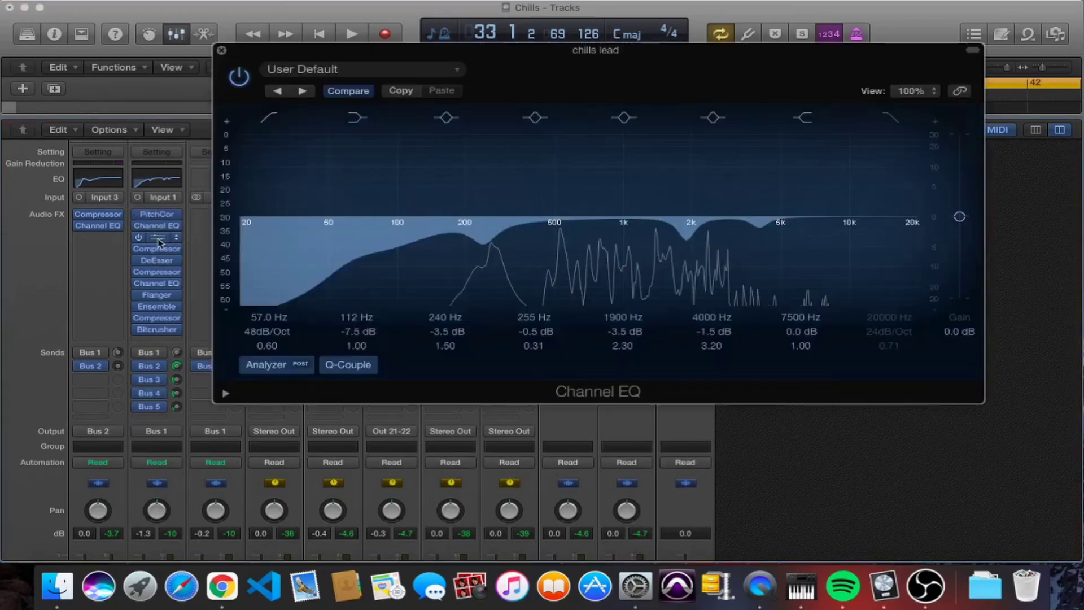
left_click(961, 92)
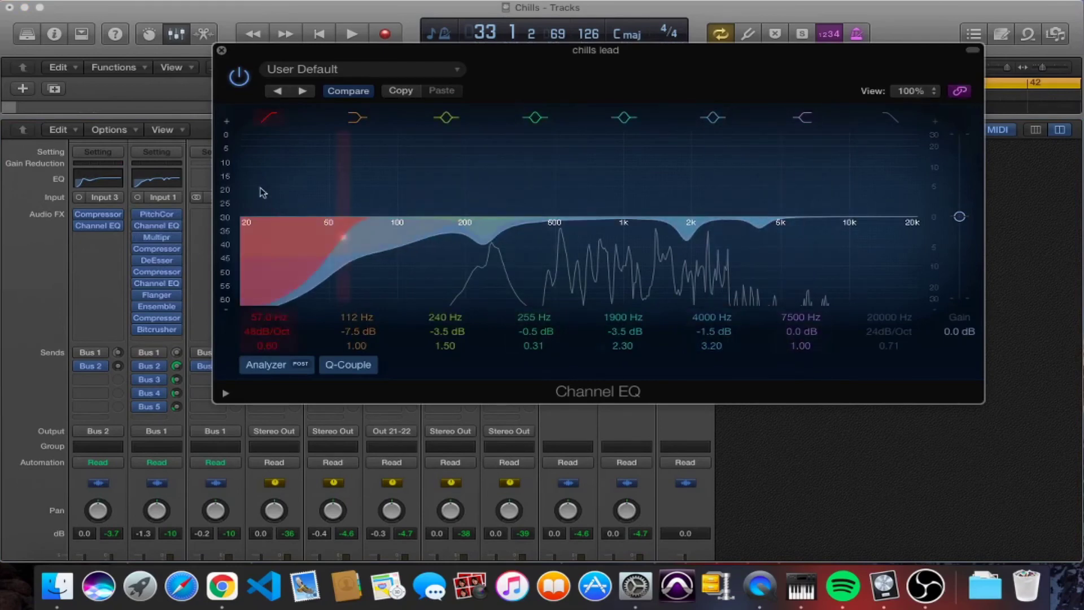
- Review the settings of each remaining chills lead plug-in in chain order, from the Multipressor to the Bitcrusher
left_click(160, 239)
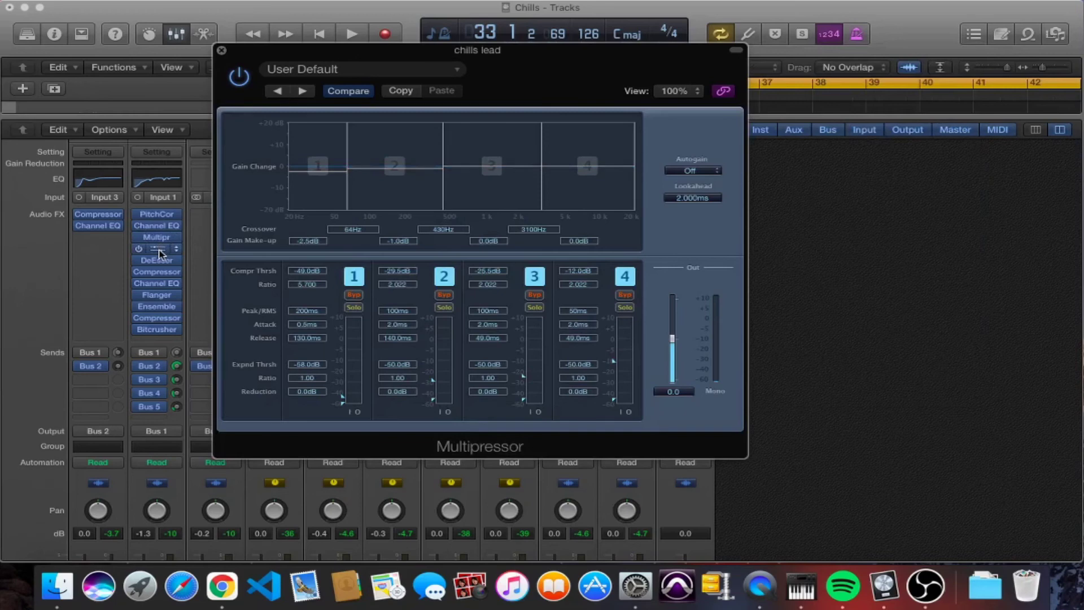
left_click(159, 251)
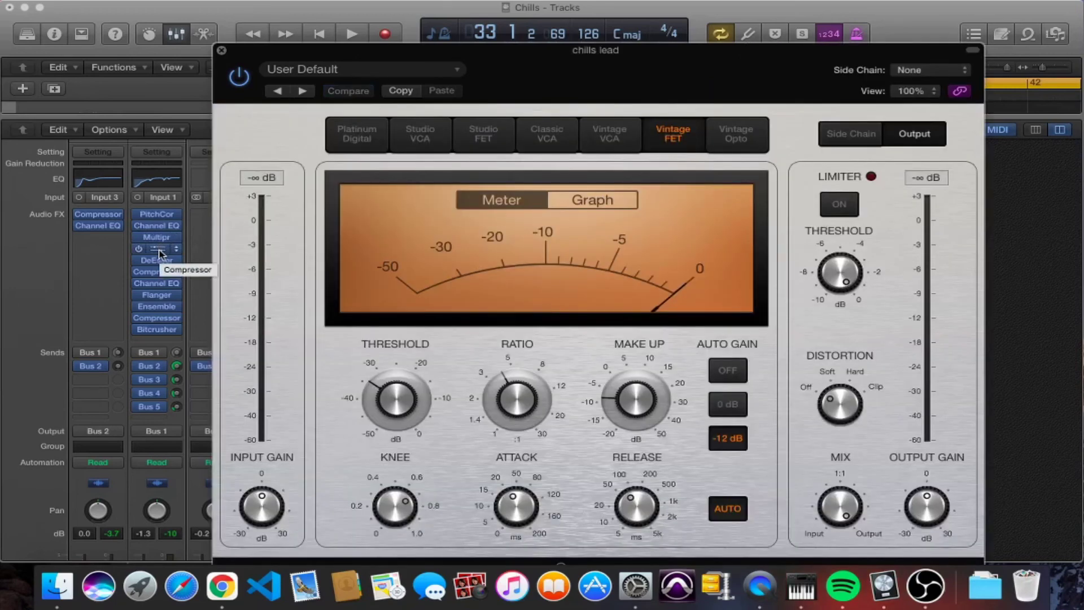
left_click(159, 262)
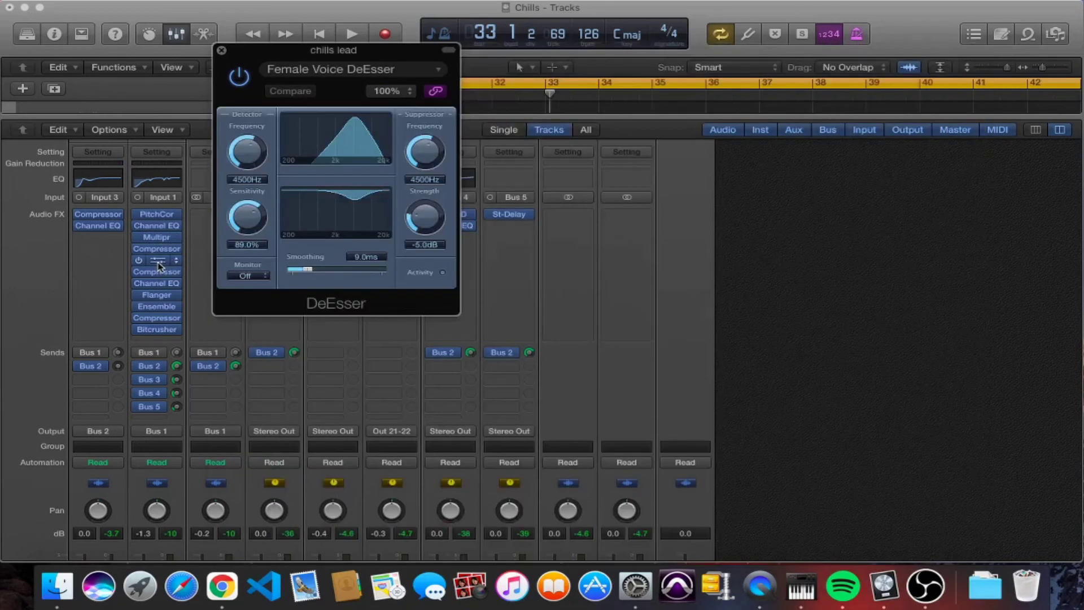
left_click(159, 272)
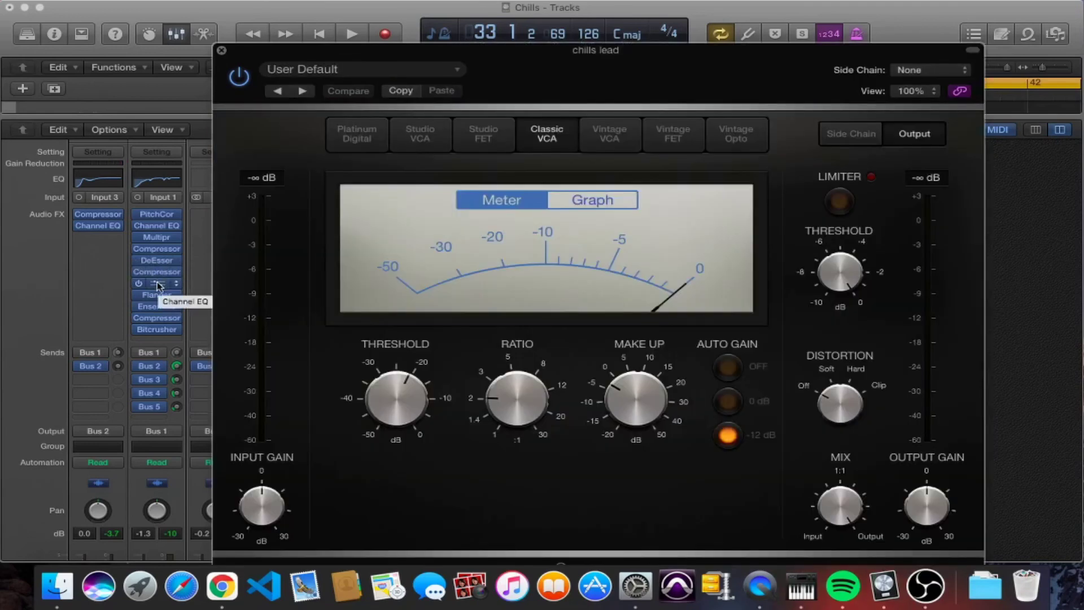
left_click(159, 284)
left_click(159, 294)
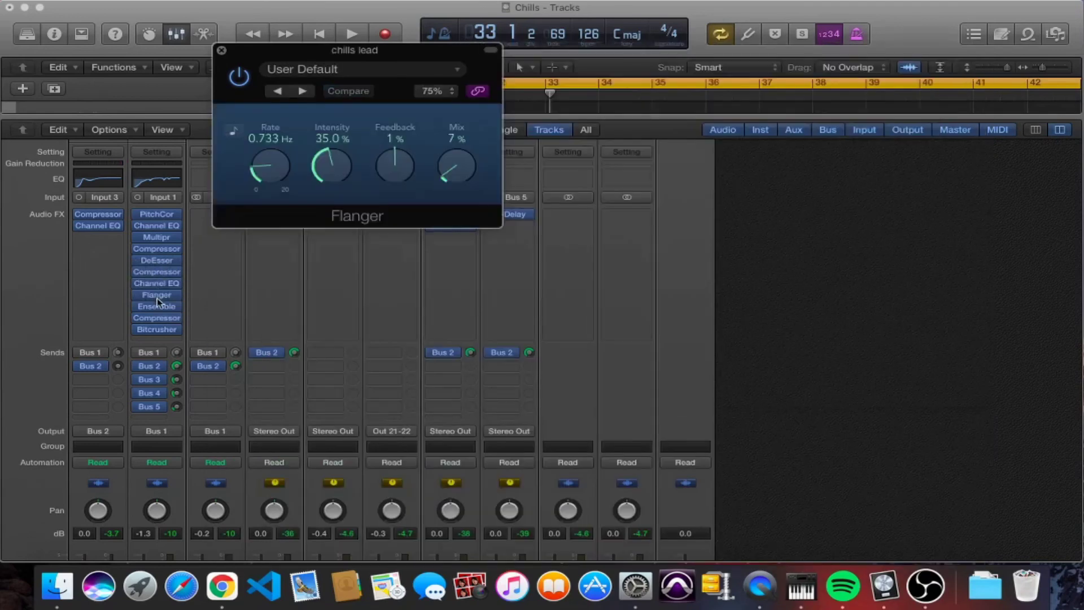
left_click(157, 308)
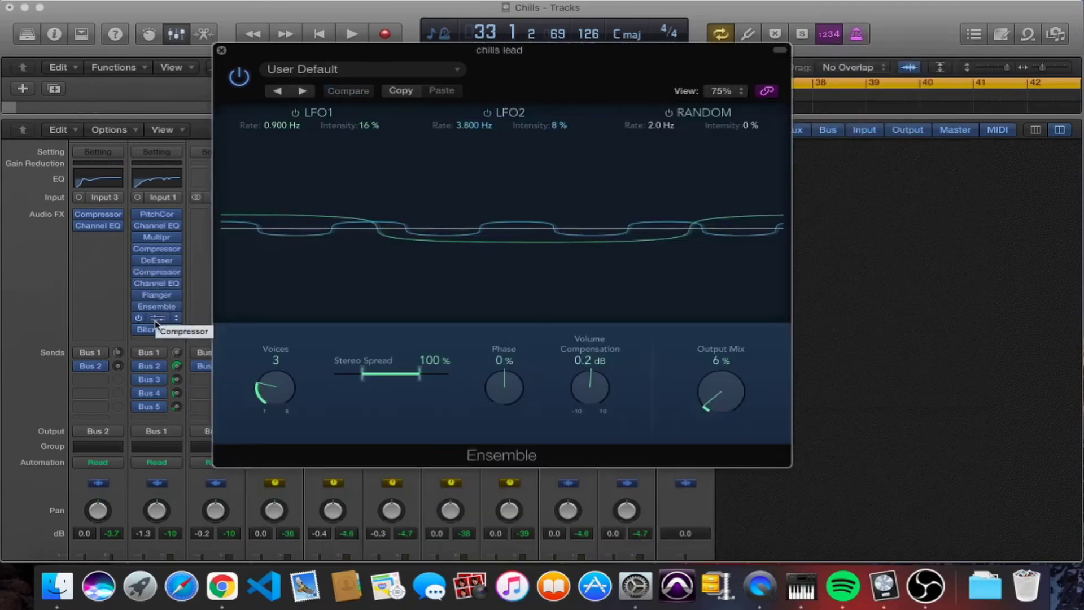
left_click(157, 319)
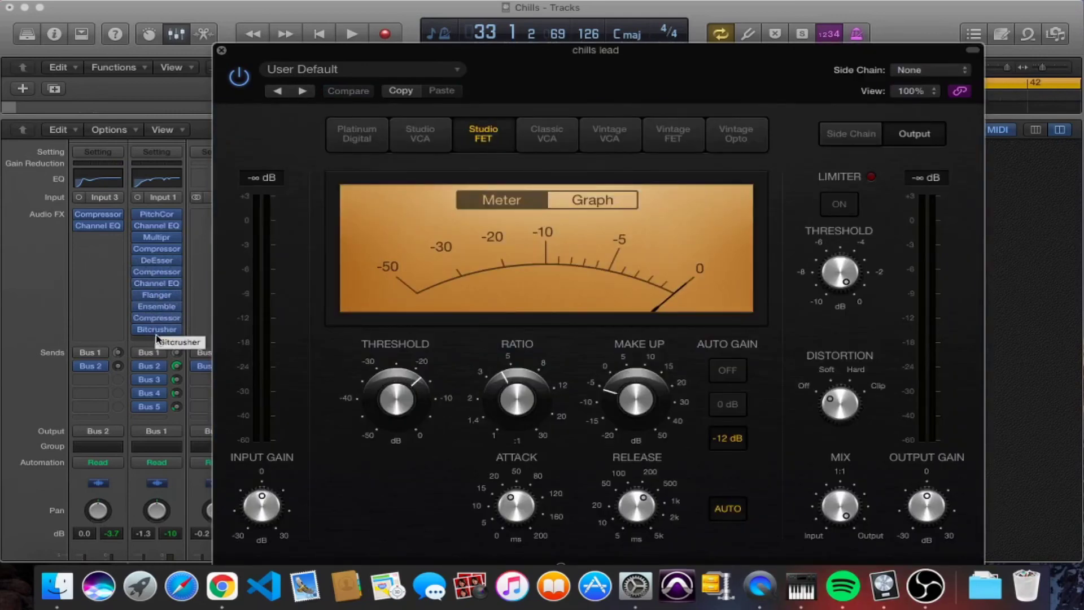
left_click(159, 332)
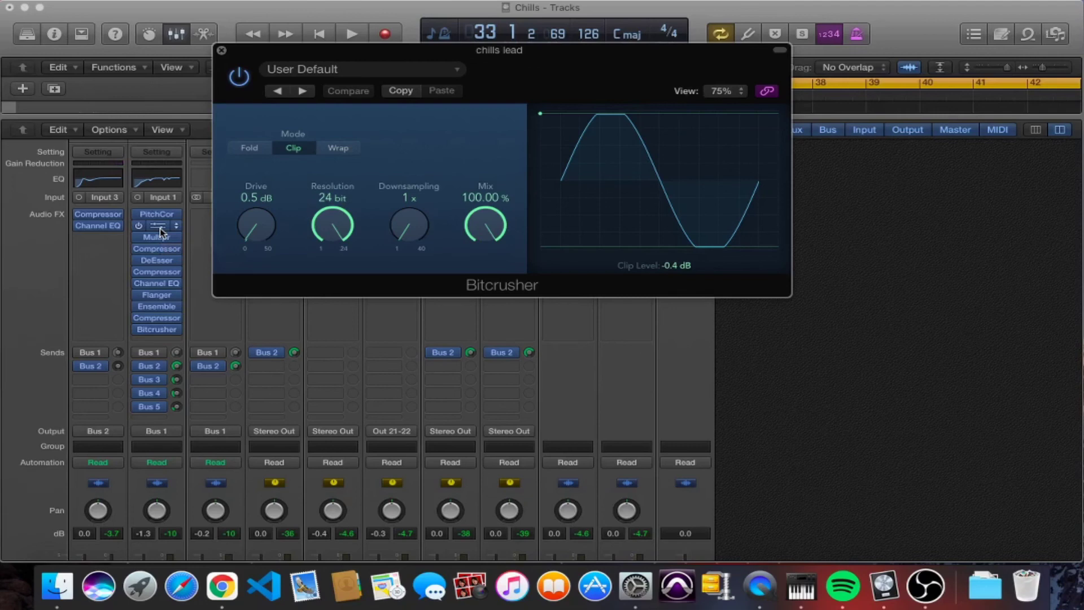
- Revisit the first Channel EQ and the Vintage FET, Classic VCA and Studio FET compressors on chills lead, and close the plug-in window
left_click(160, 228)
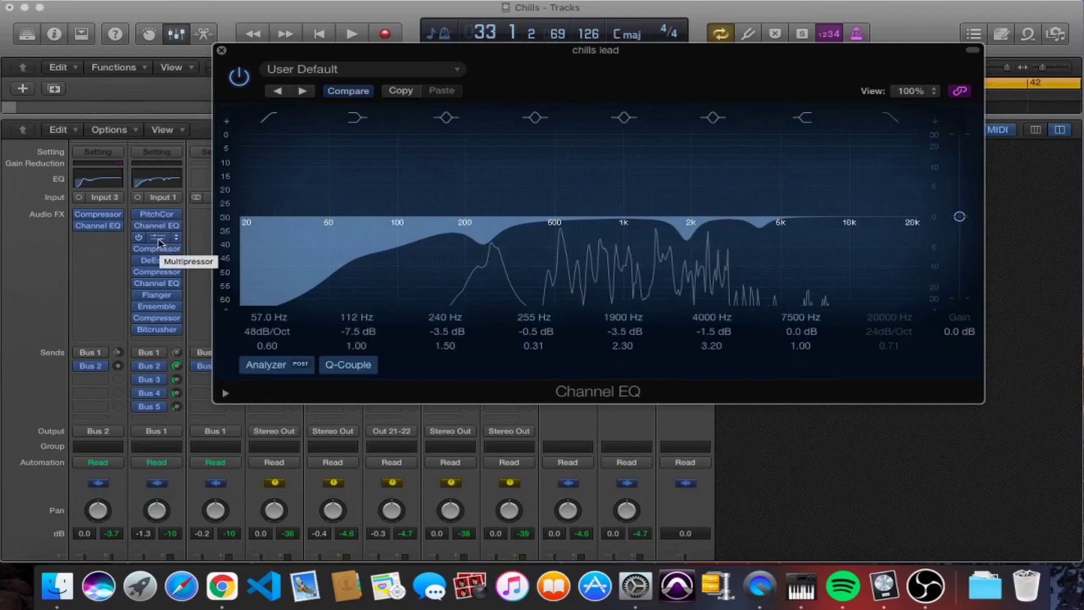
left_click(160, 251)
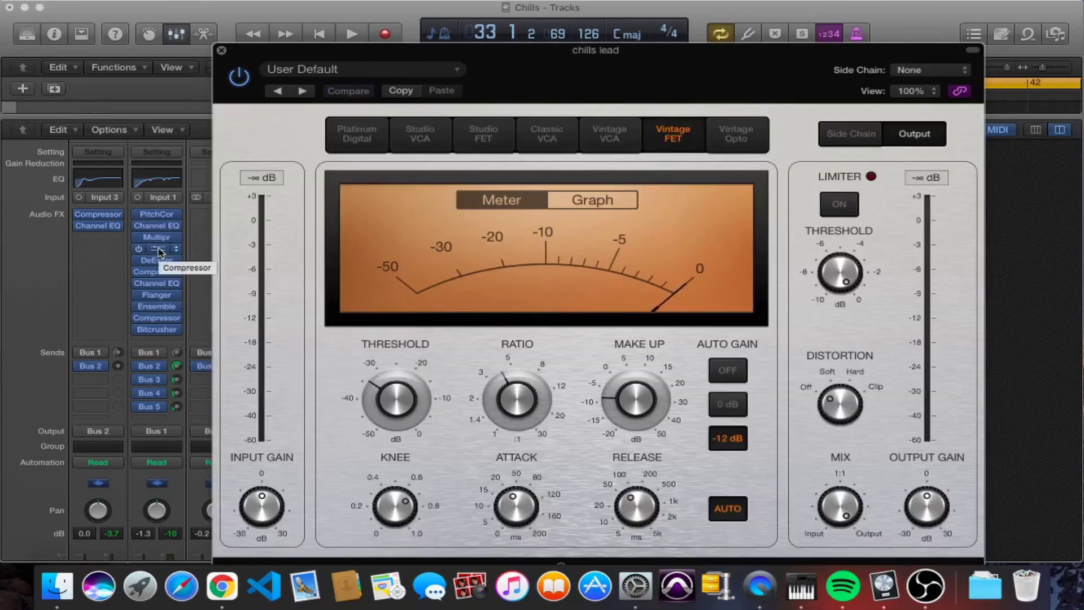
mouse_move(409, 363)
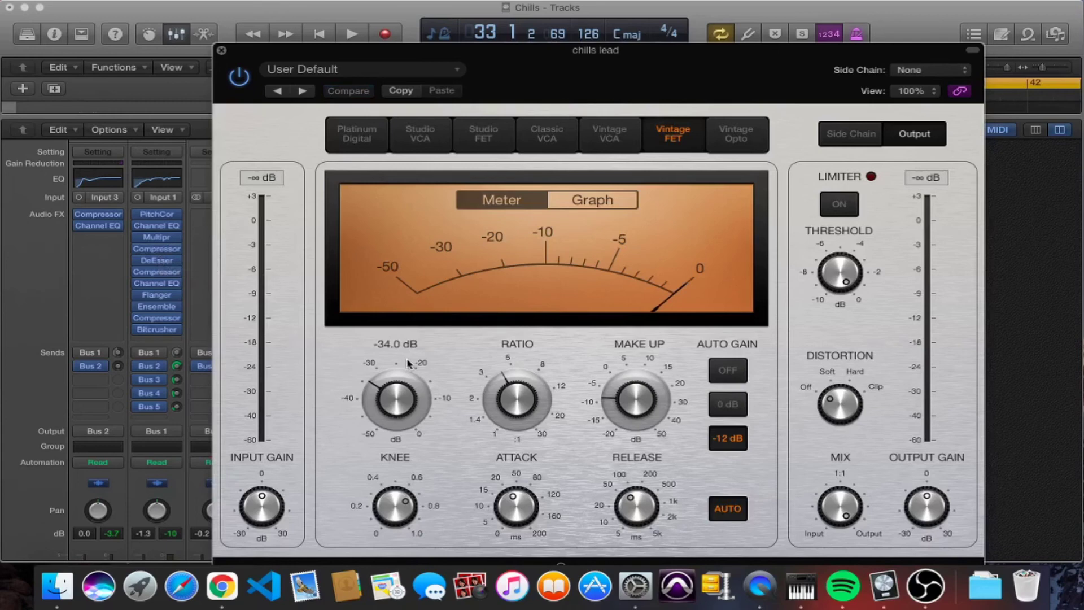
left_click(159, 274)
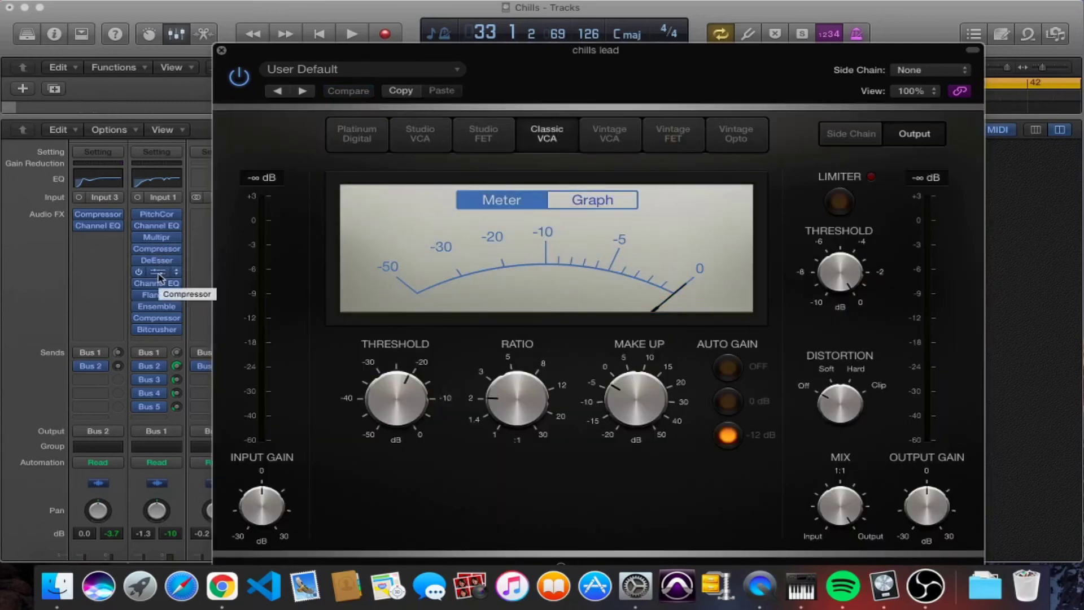
left_click(157, 319)
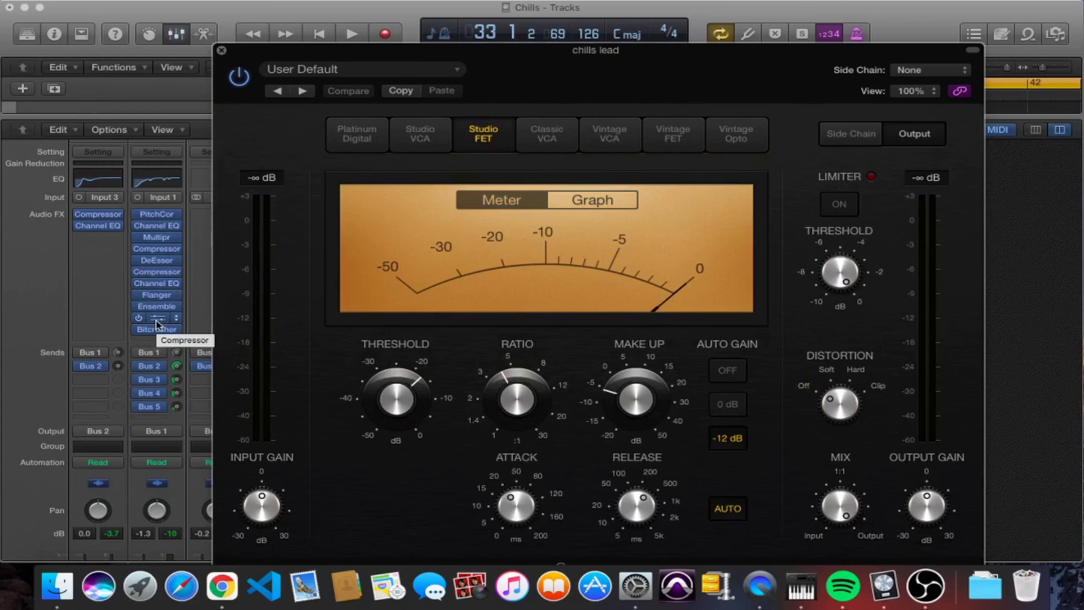
left_click(222, 51)
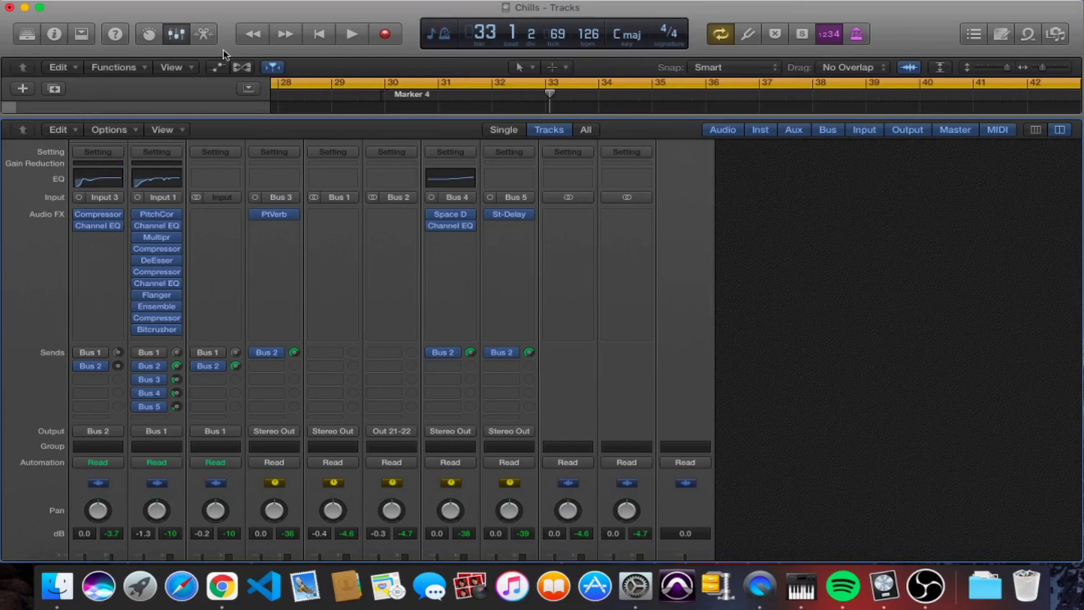
- Compare the curves of the first and second Channel EQ on chills lead and close the plug-in window
left_click(161, 225)
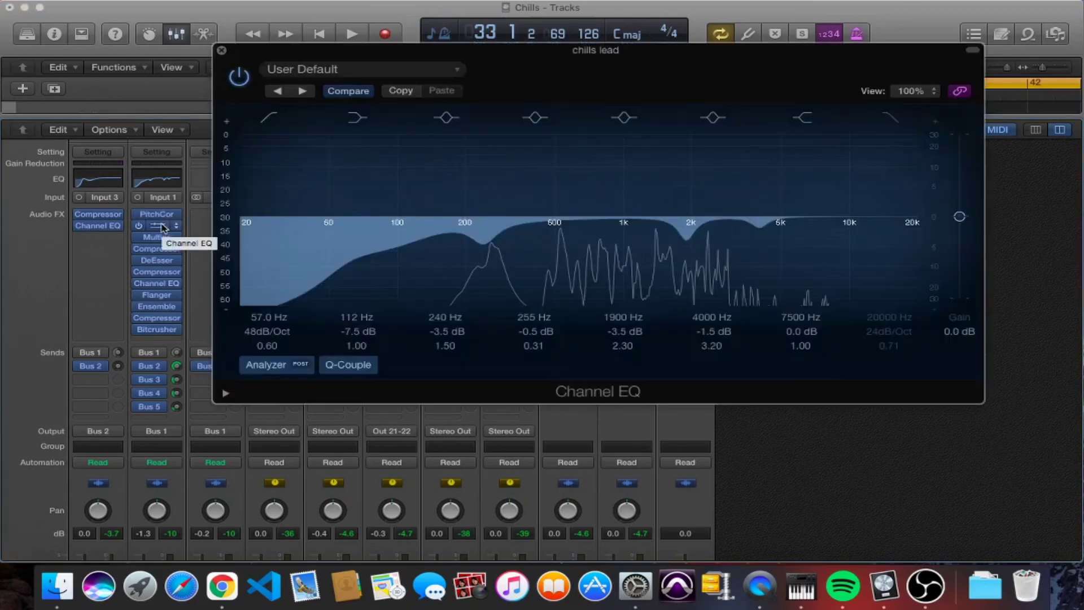
left_click(160, 283)
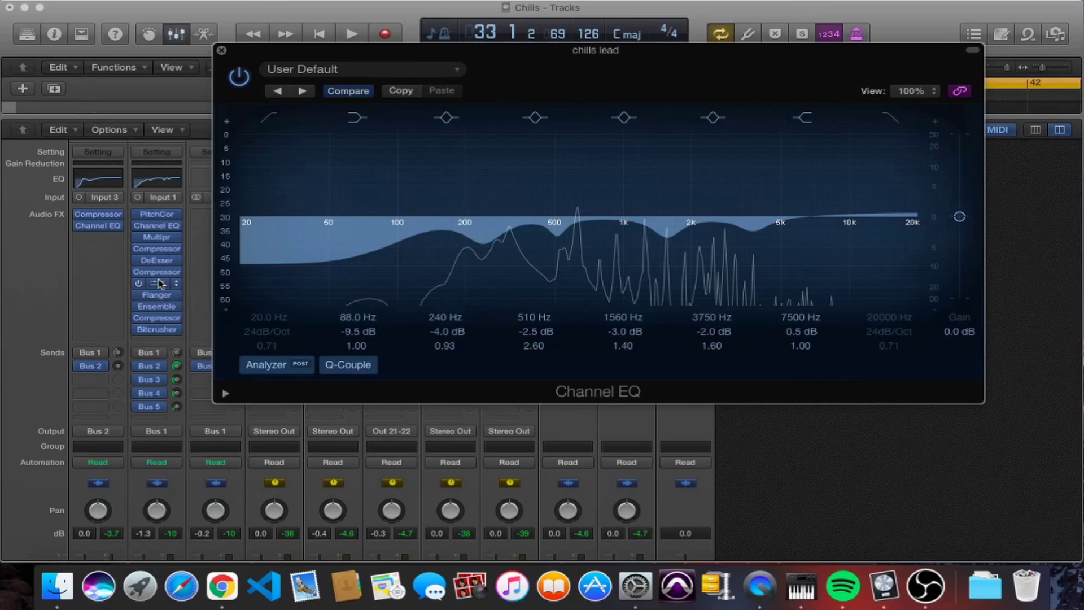
left_click(222, 51)
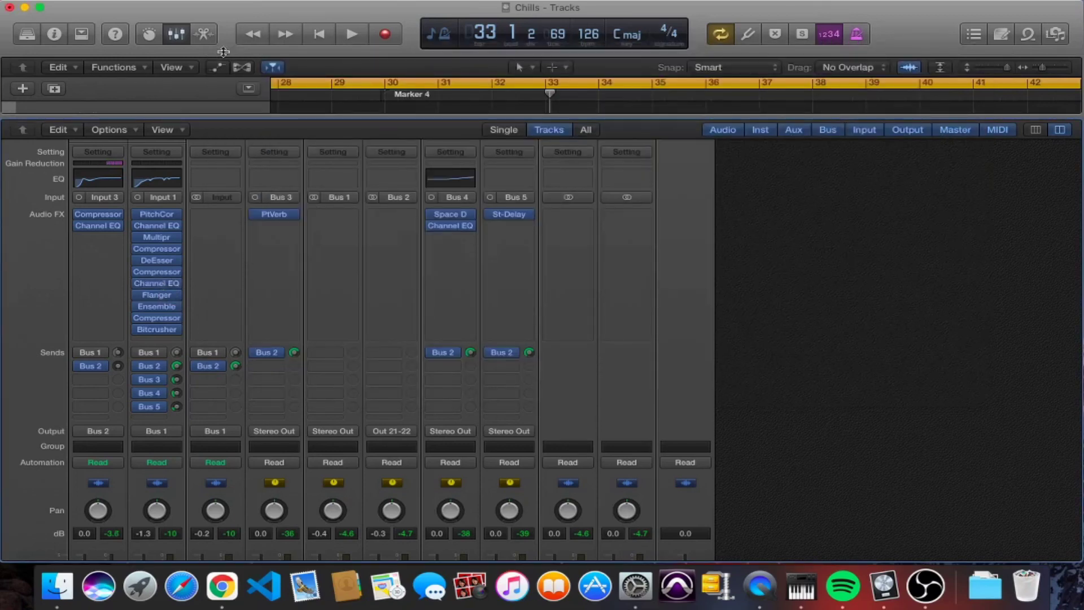